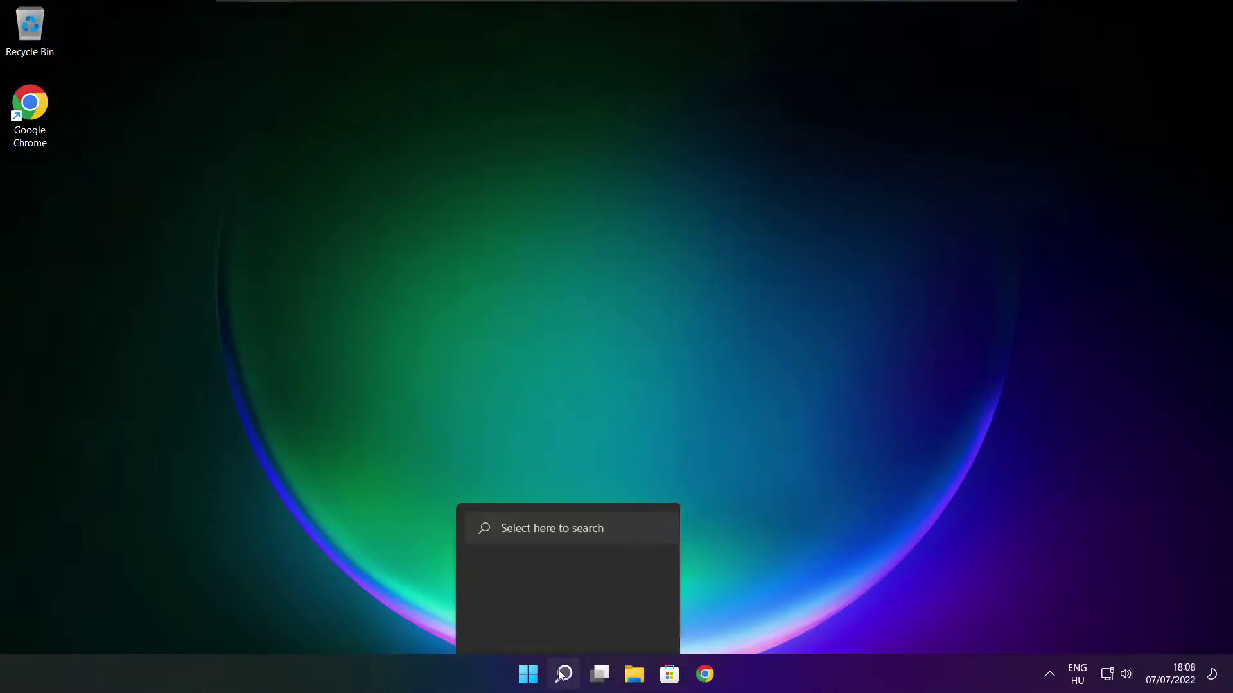
Search Windows for 'device manager' and open Device Manager from the results.
left_click(567, 675)
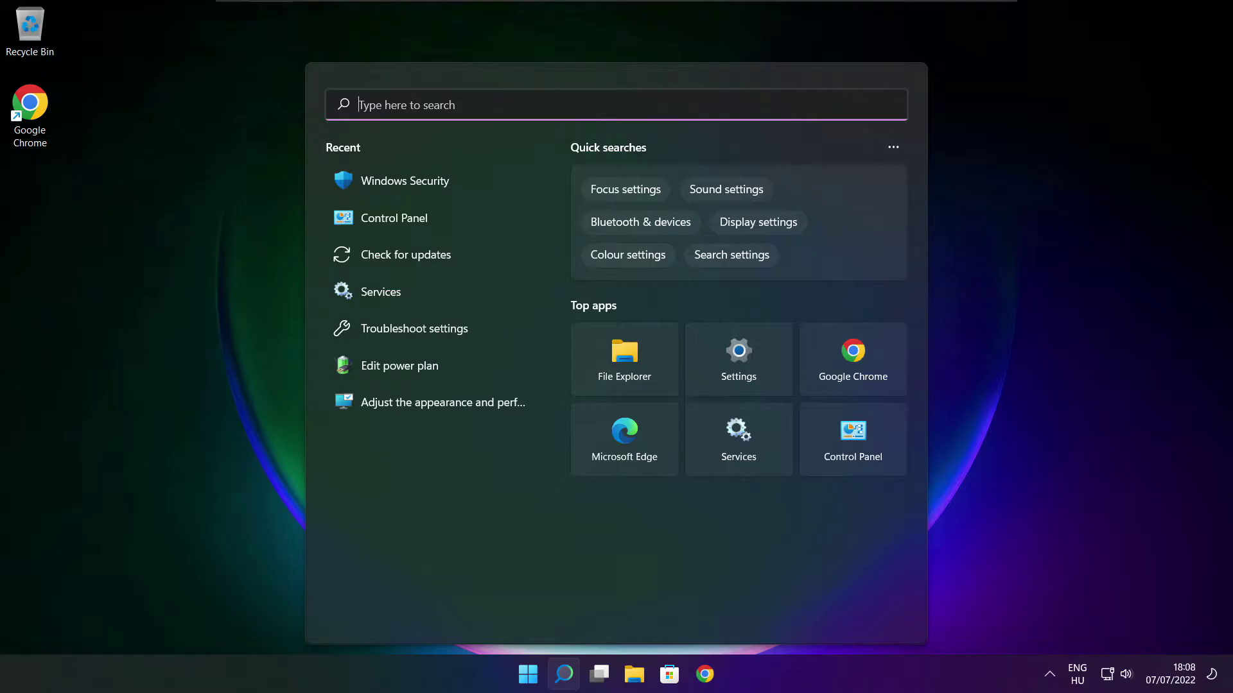
type("device")
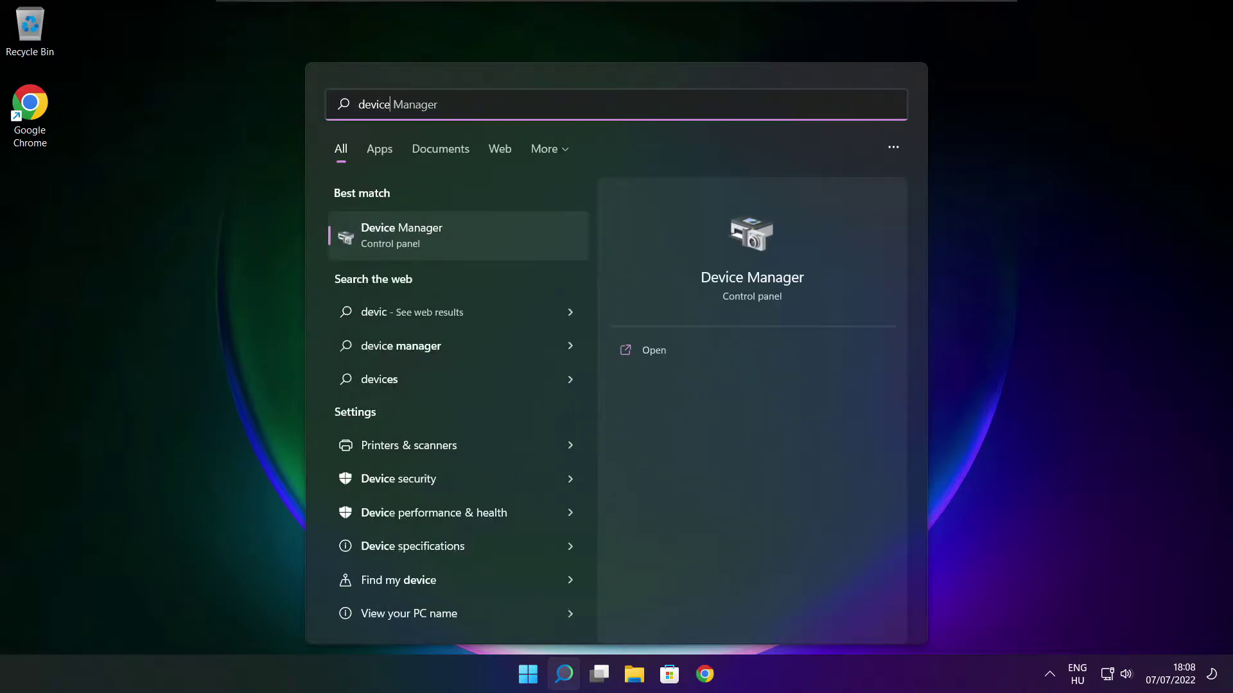
type(" manager")
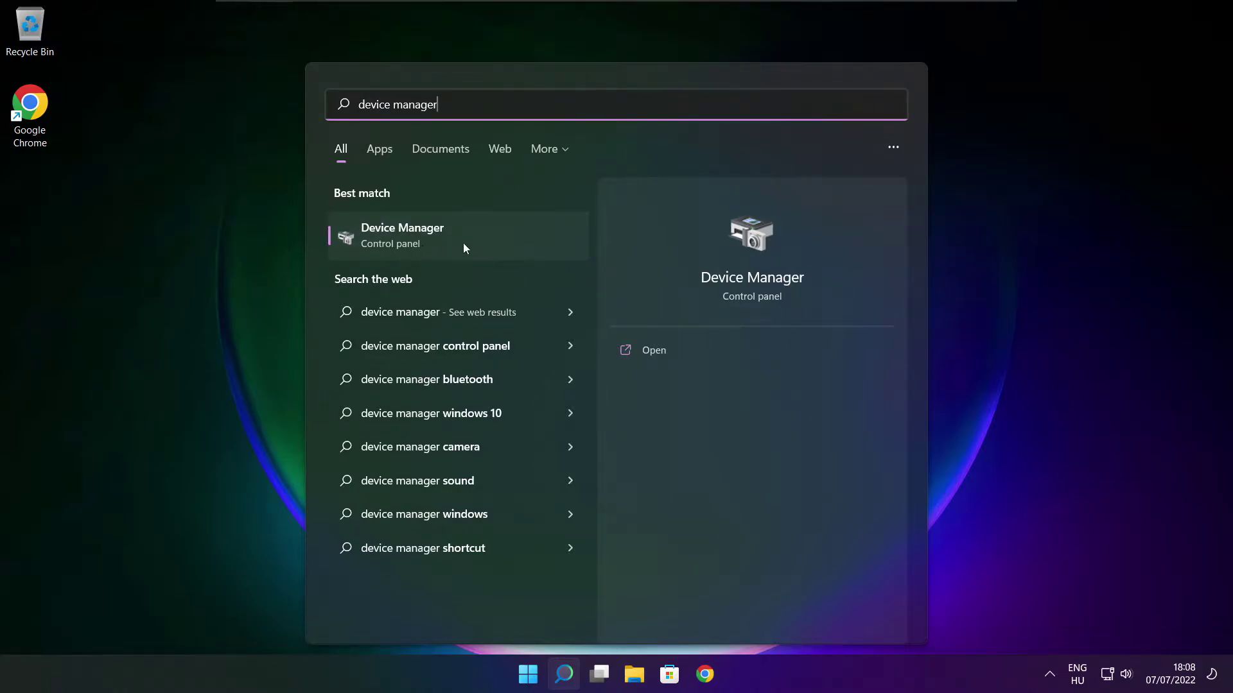
left_click(506, 240)
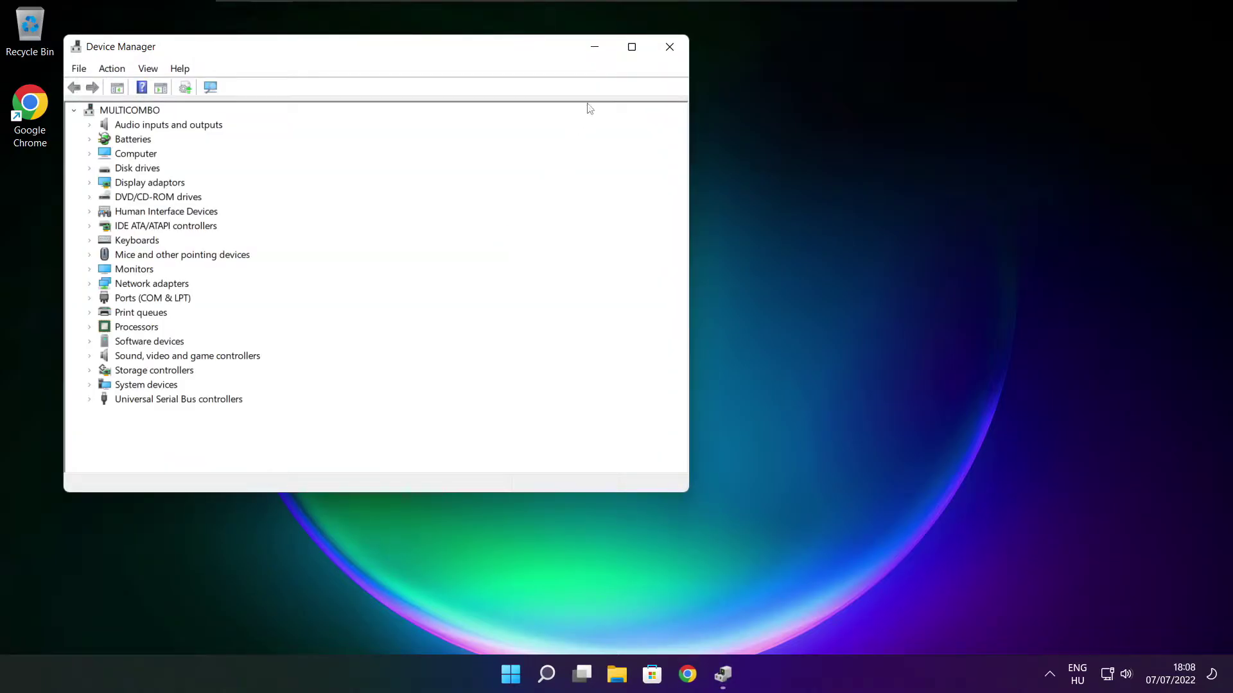
Maximise Device Manager and run an automatic driver search for the VMware SVGA 3D display adaptor.
left_click(632, 47)
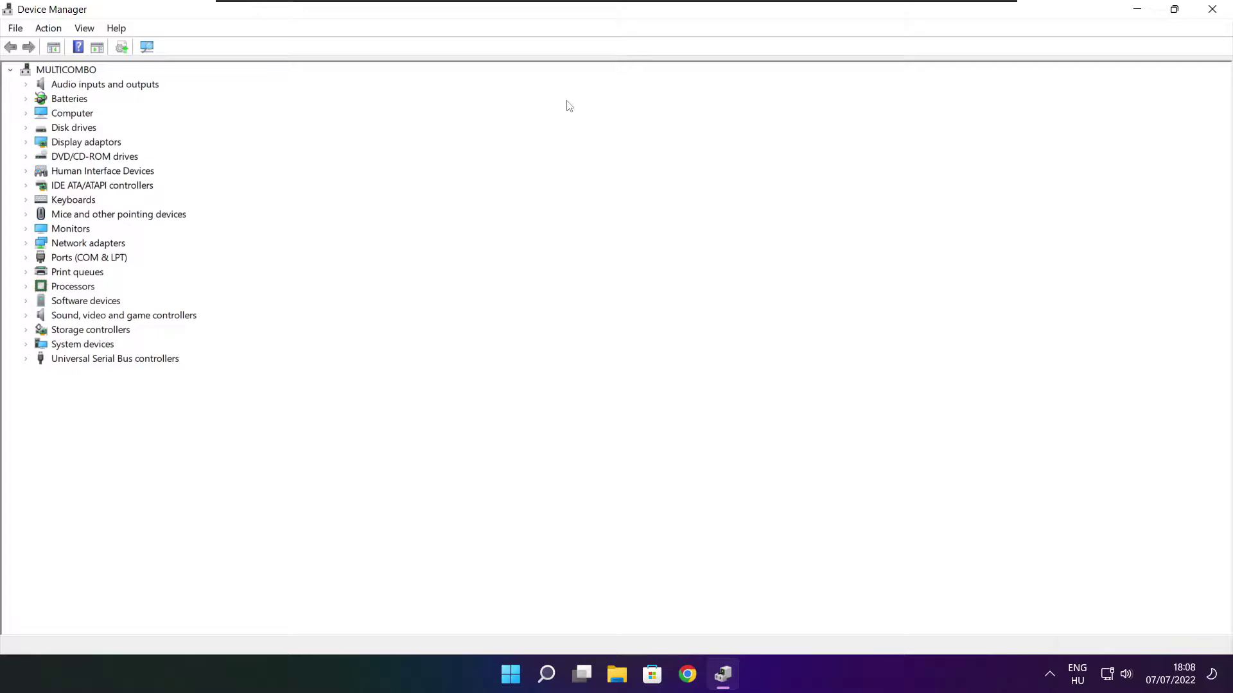
left_click(32, 144)
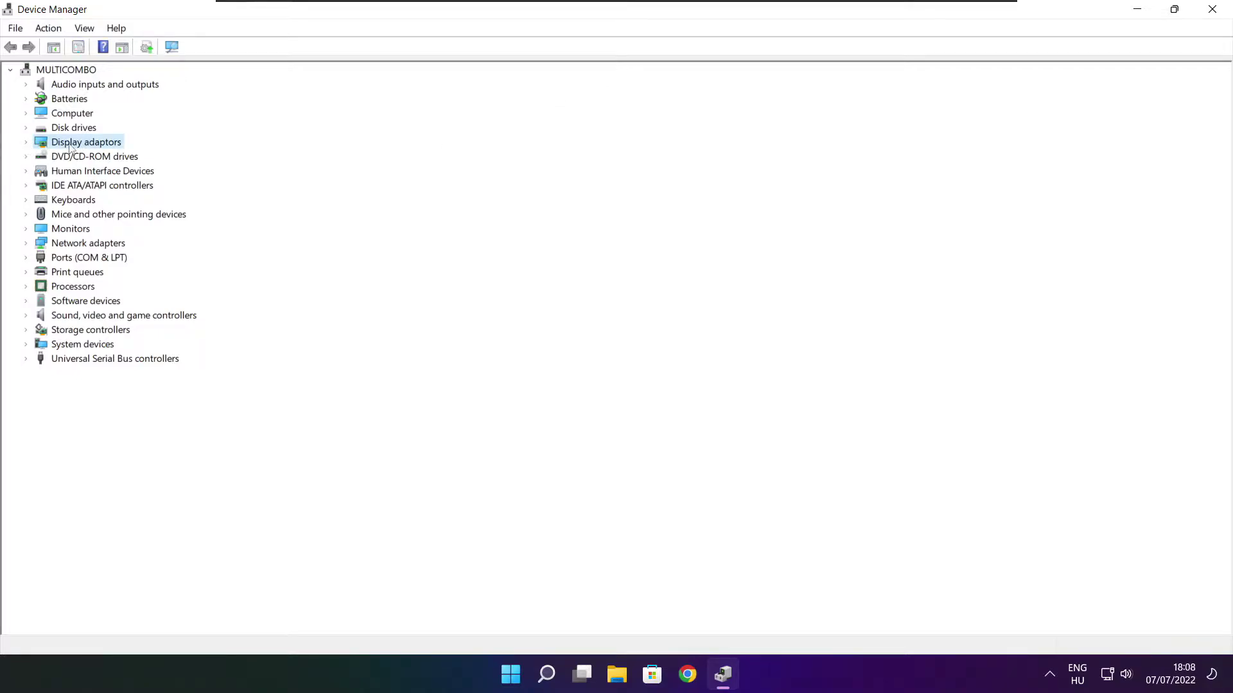
left_click(26, 143)
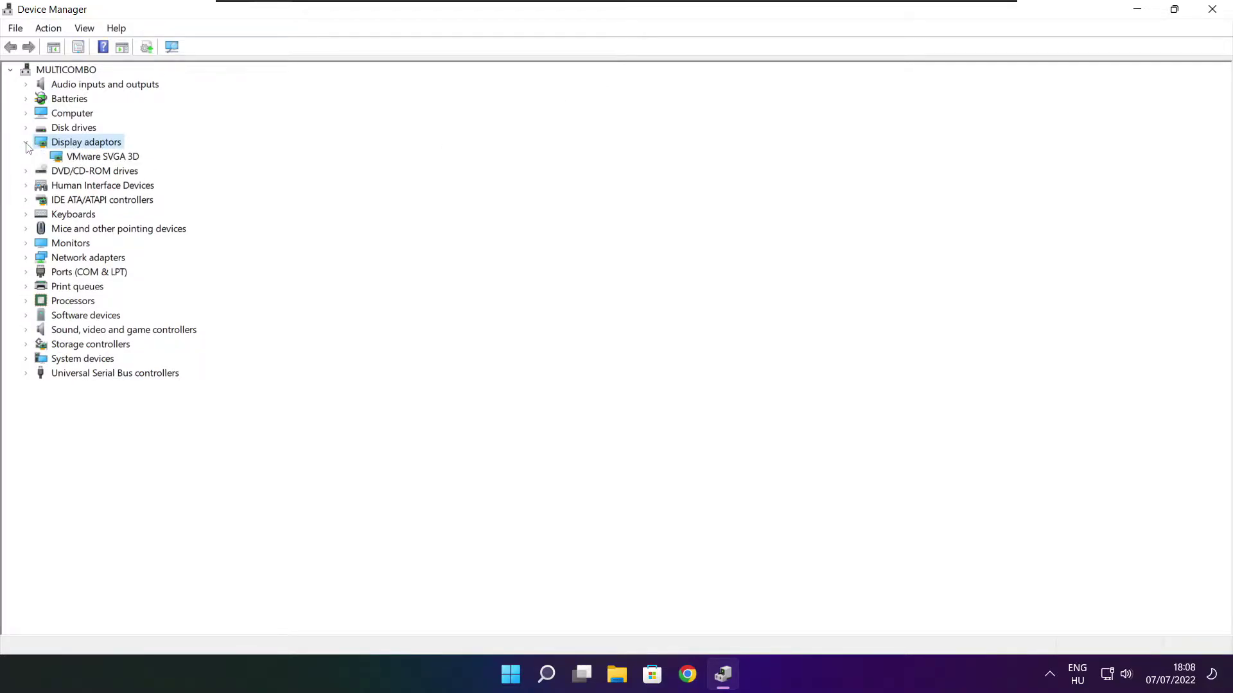
left_click(120, 158)
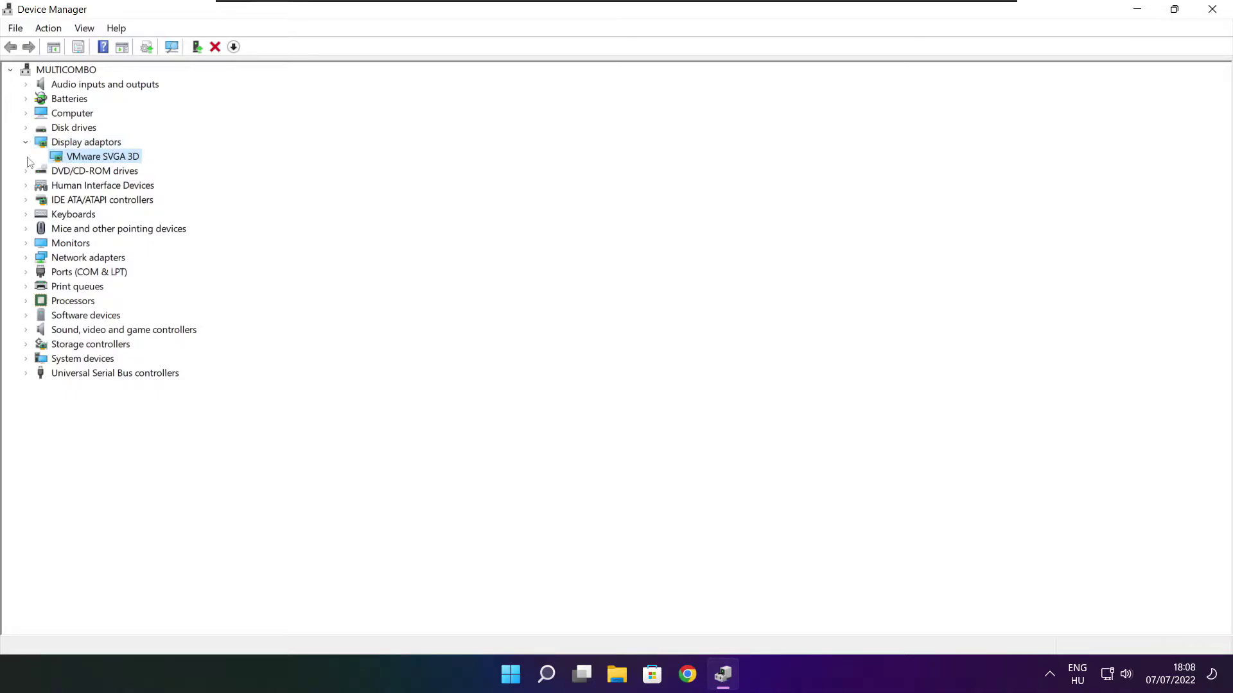
right_click(88, 159)
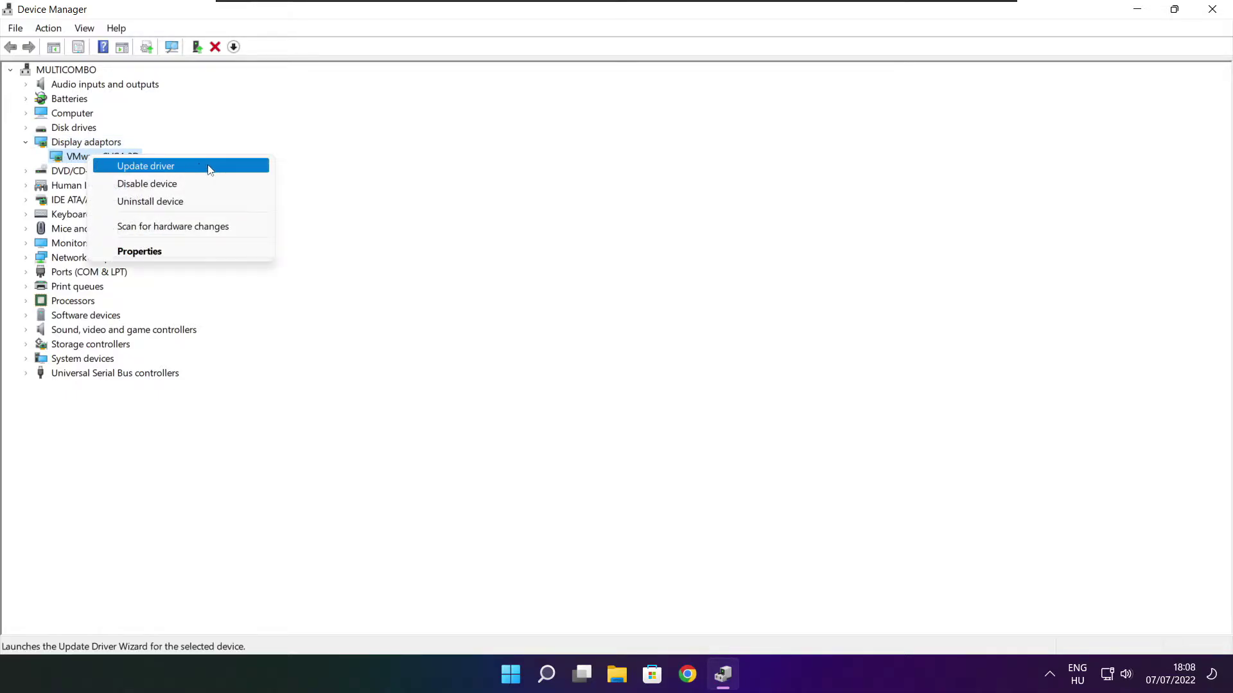
left_click(179, 168)
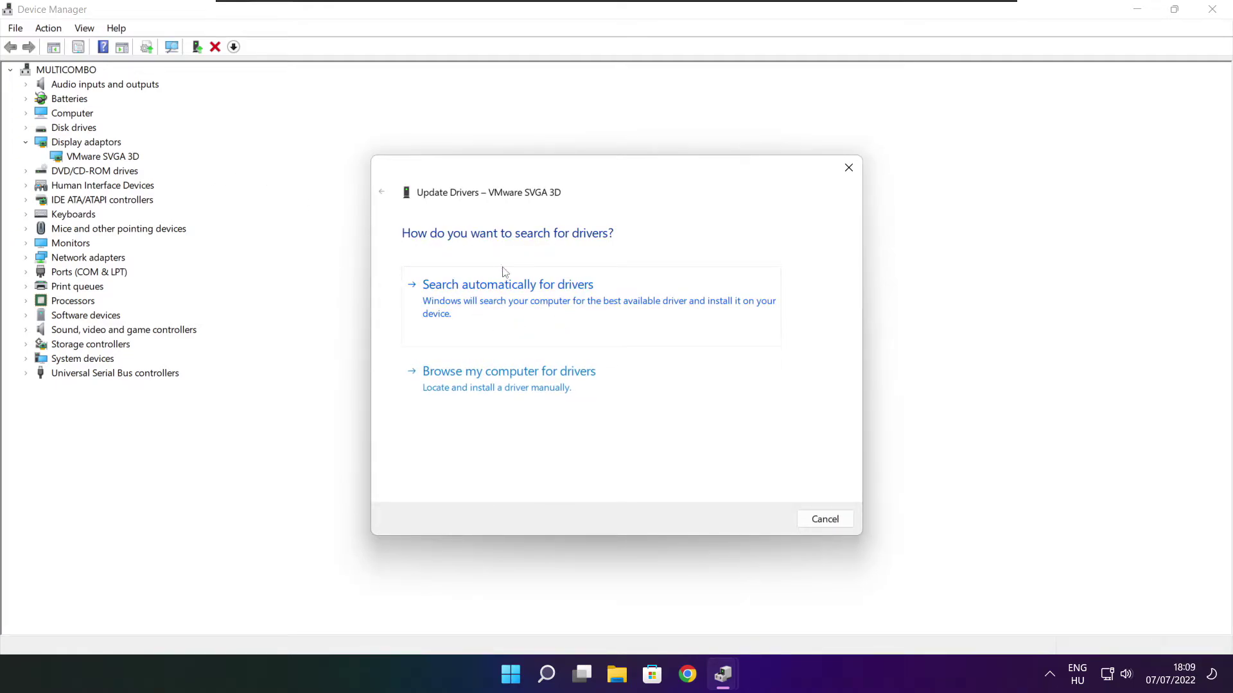
left_click(560, 307)
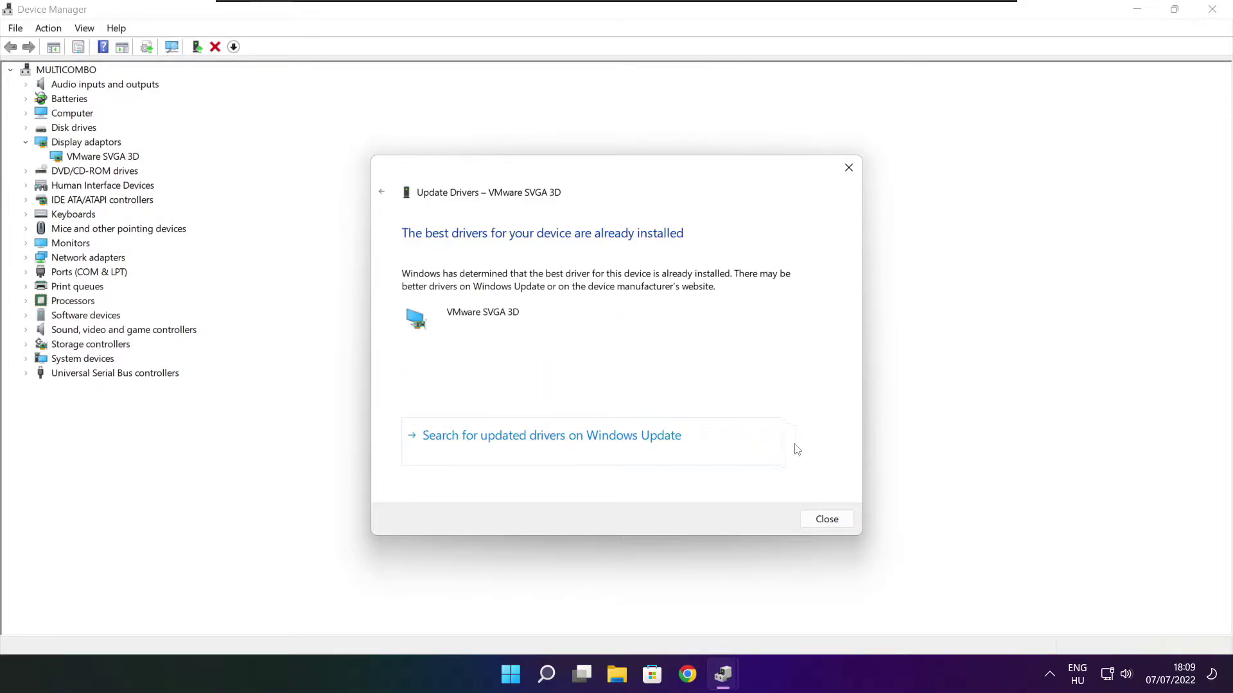
left_click(826, 519)
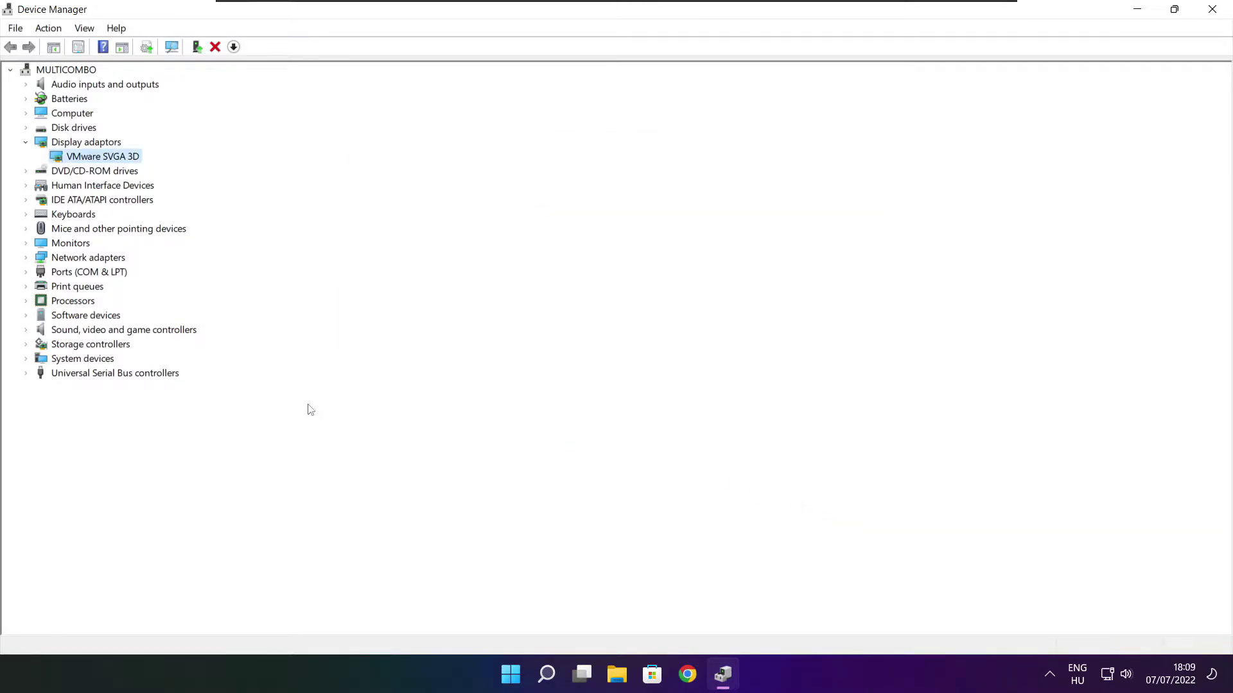
Run an automatic driver search for the High Definition Audio Device, then close Device Manager.
left_click(58, 330)
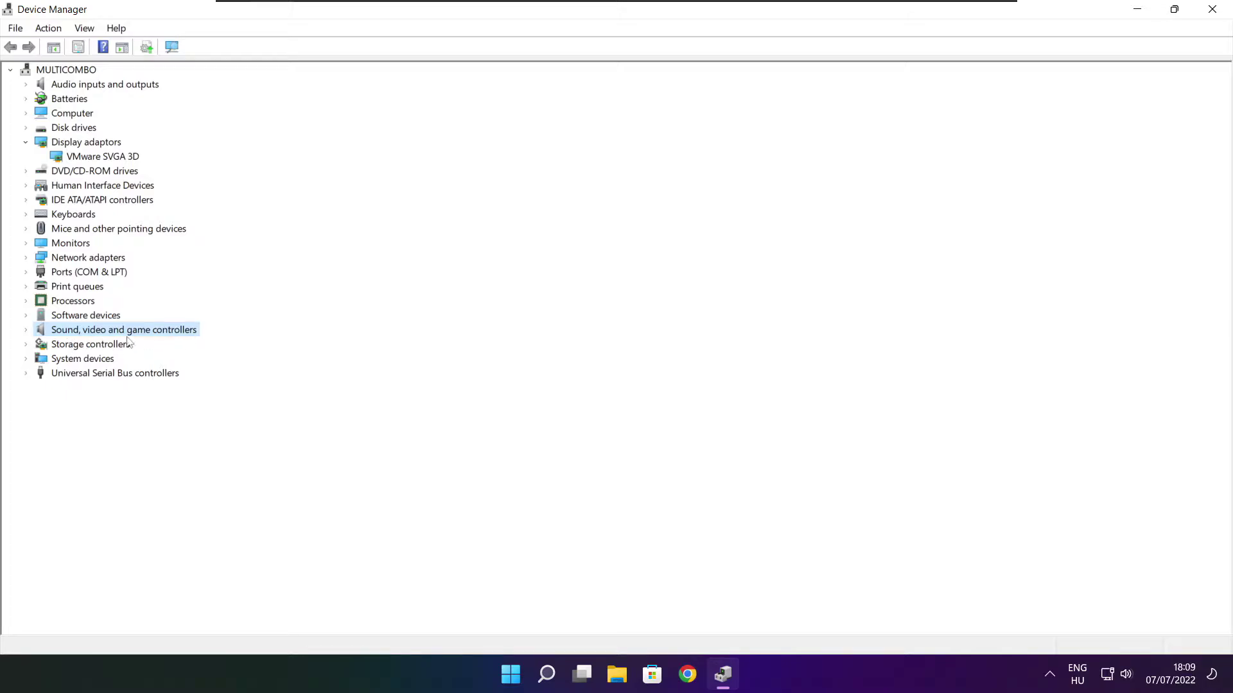
left_click(26, 331)
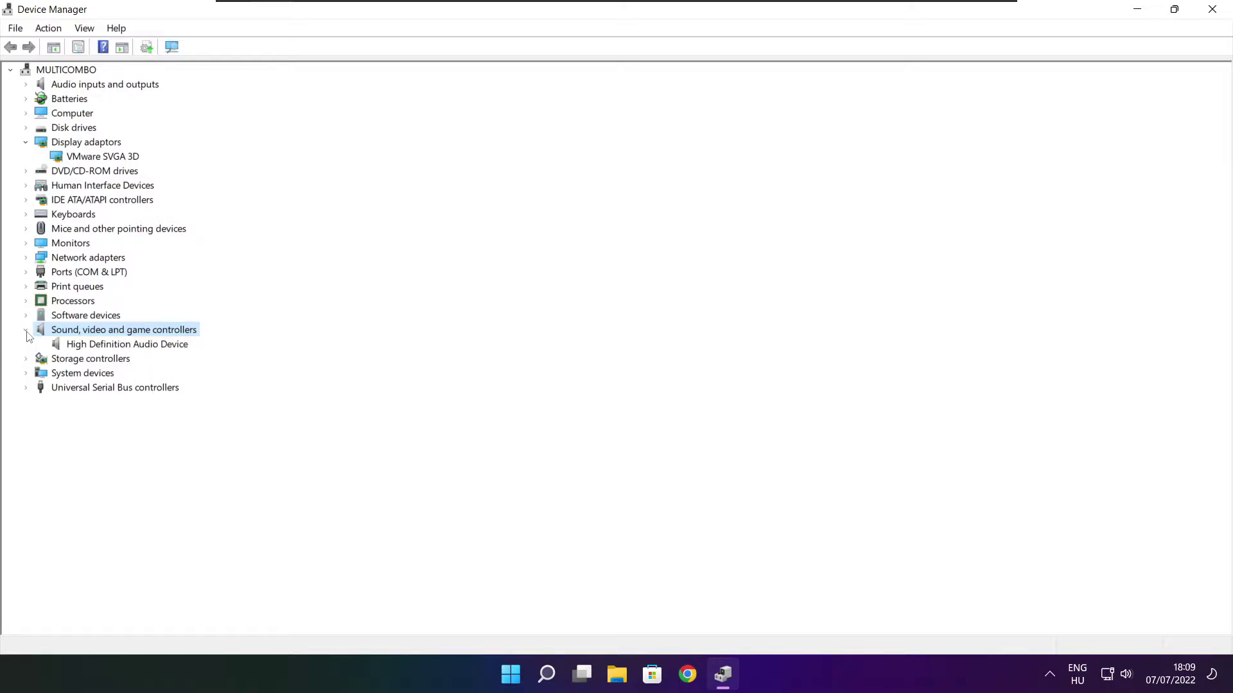
left_click(117, 346)
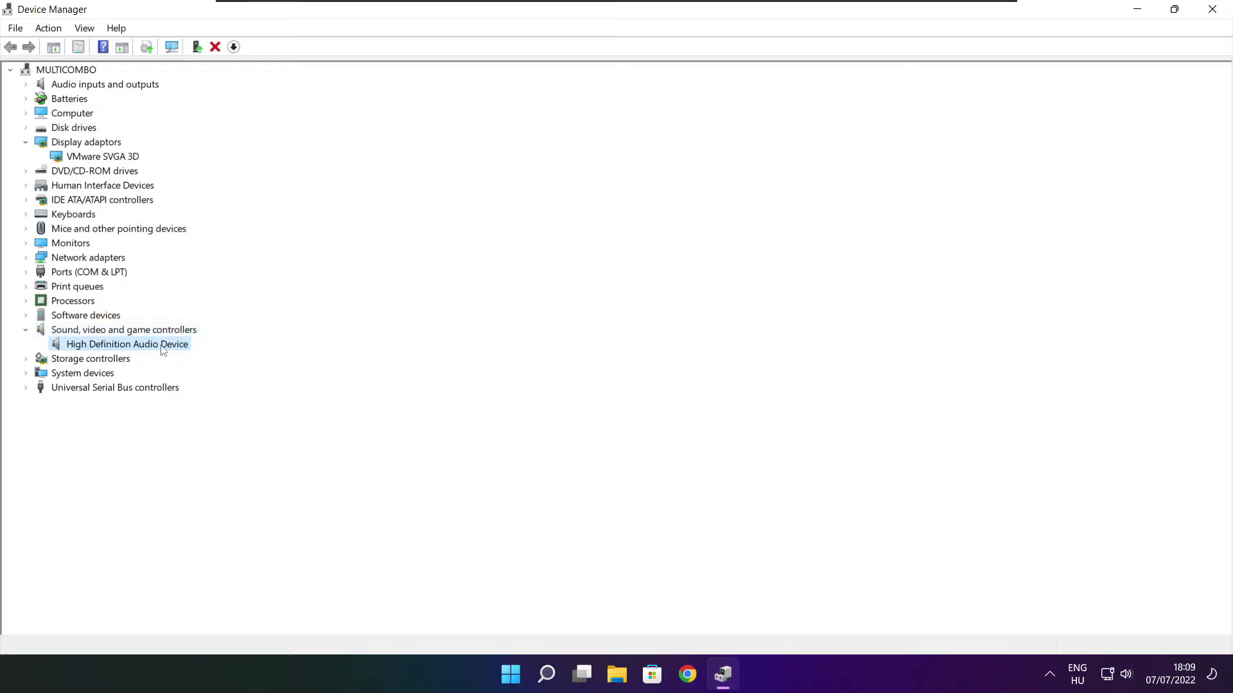
right_click(118, 349)
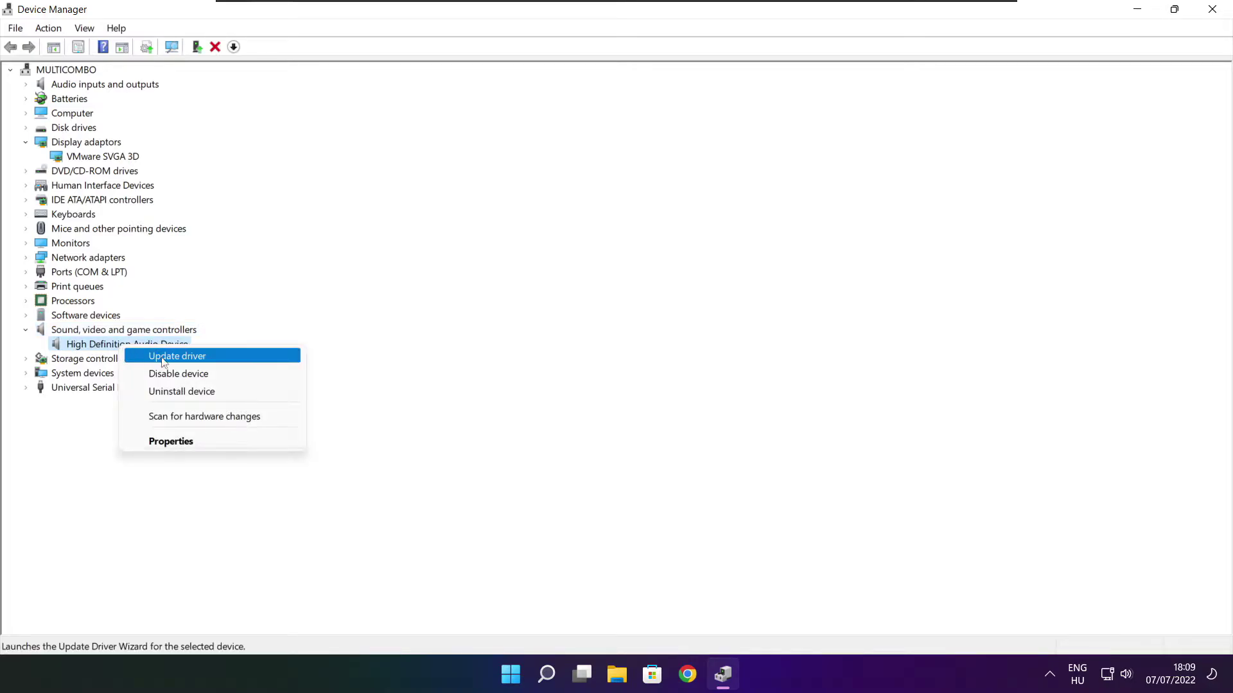
left_click(240, 357)
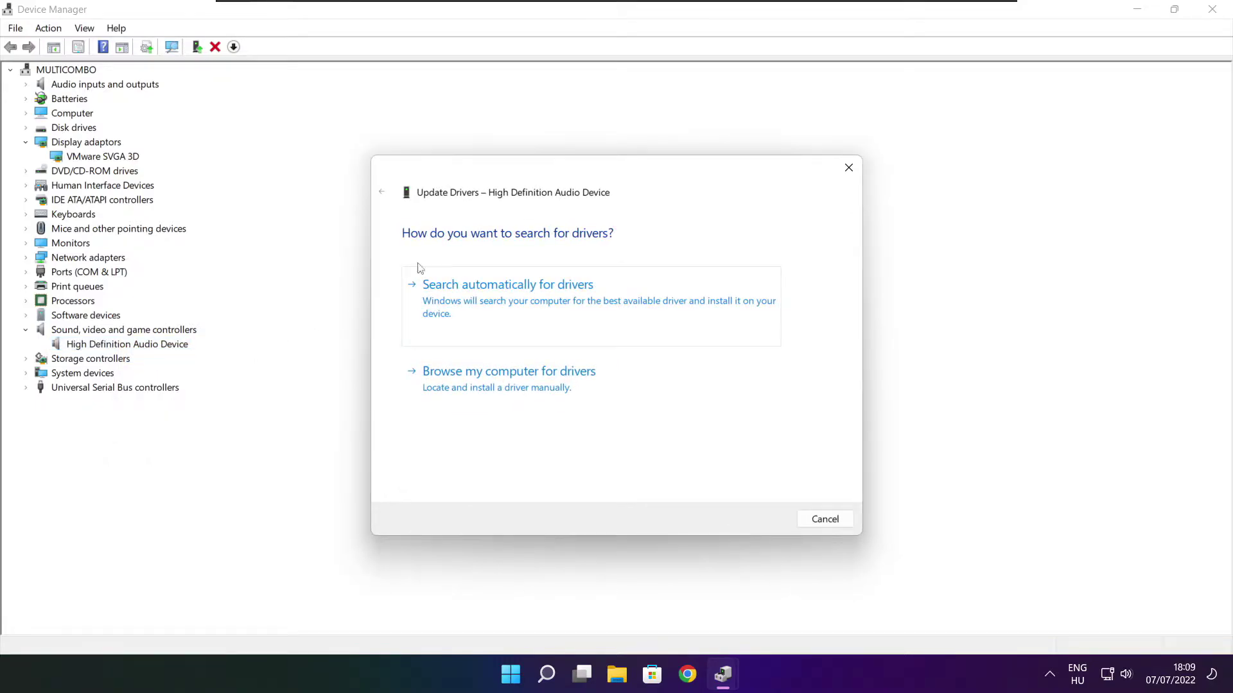
left_click(536, 306)
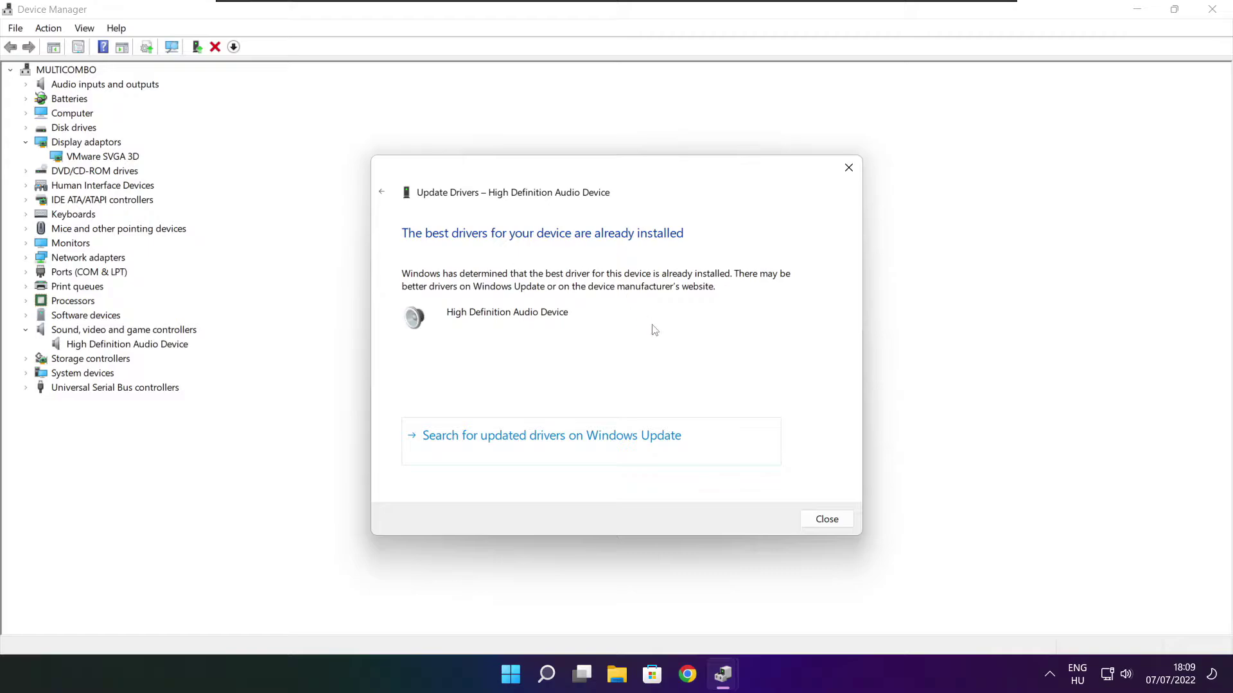
left_click(828, 524)
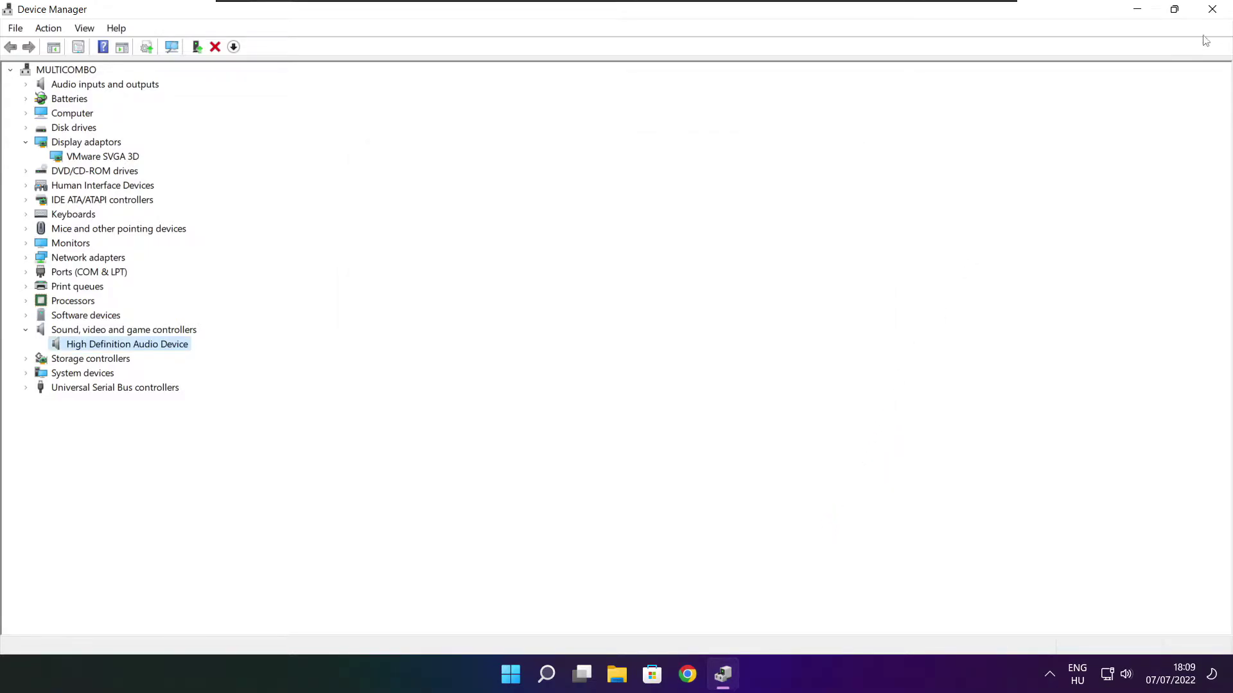
left_click(1214, 10)
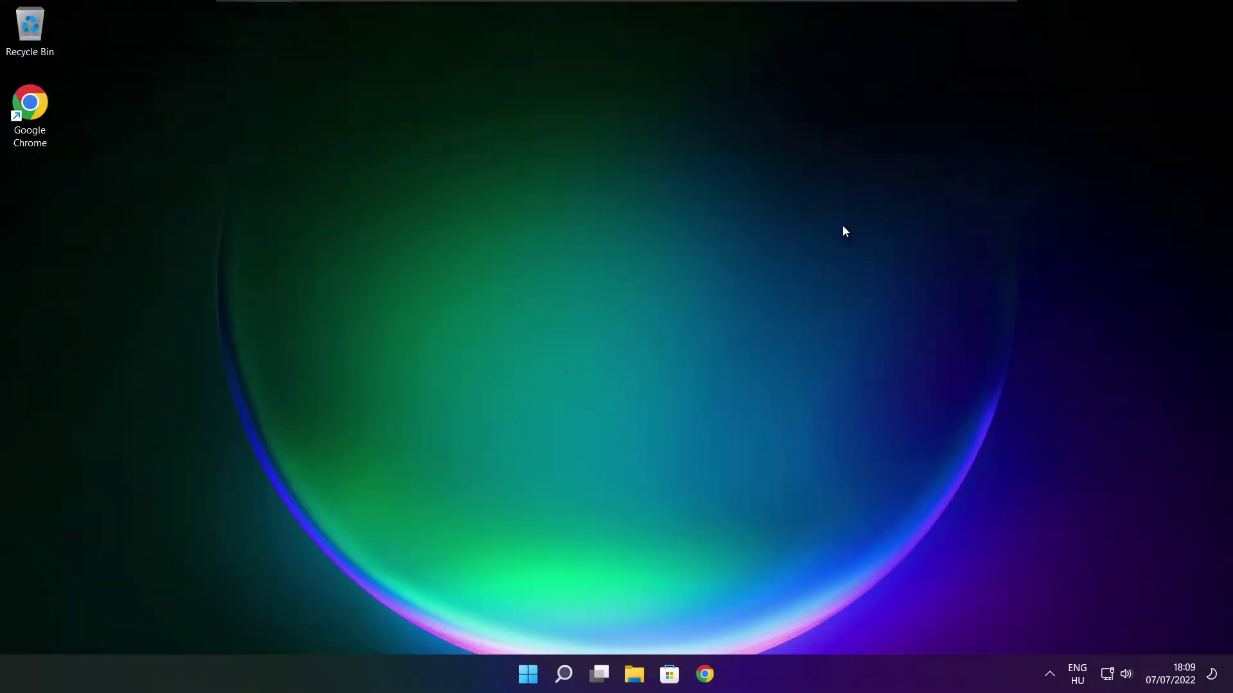
Open Power Options via a search for 'edit power plan' and select the High performance plan.
left_click(564, 676)
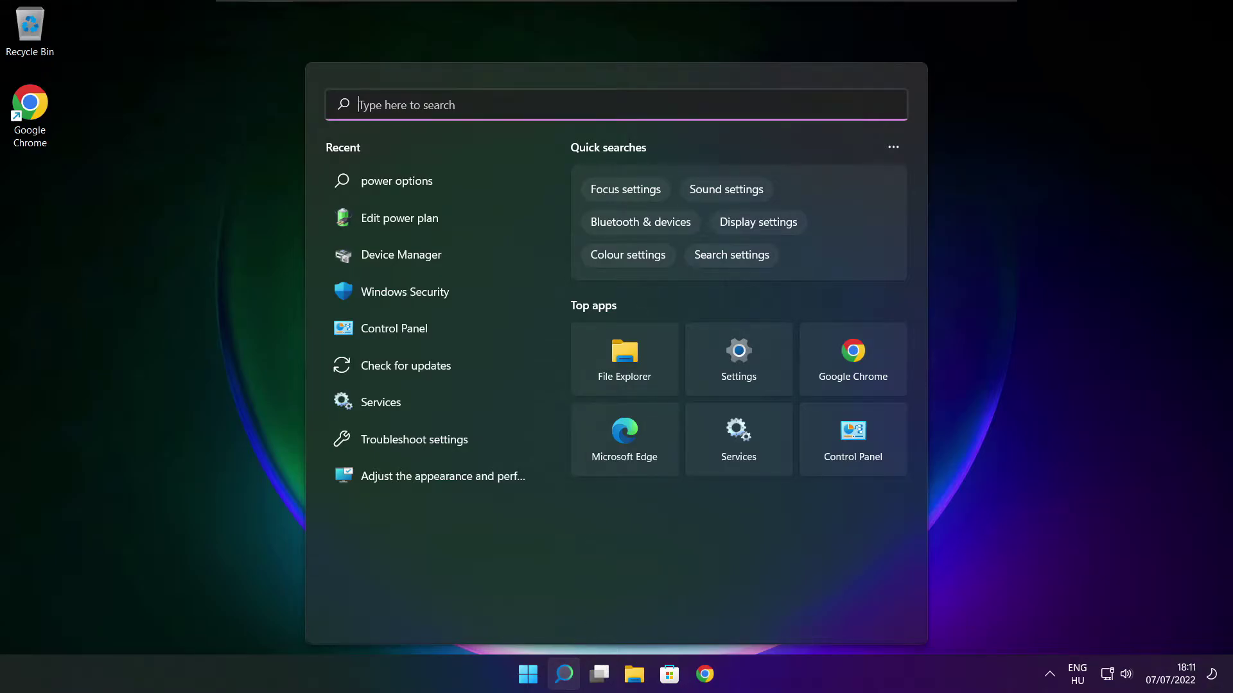
type("edit ")
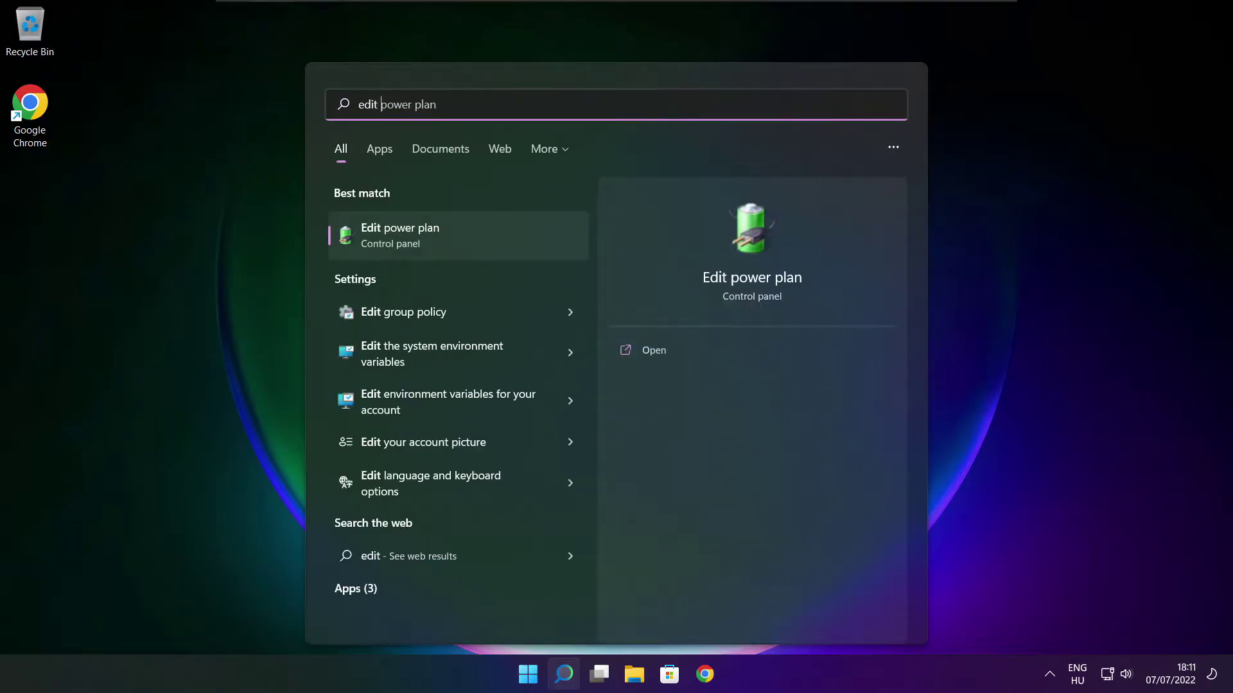
type("power plan")
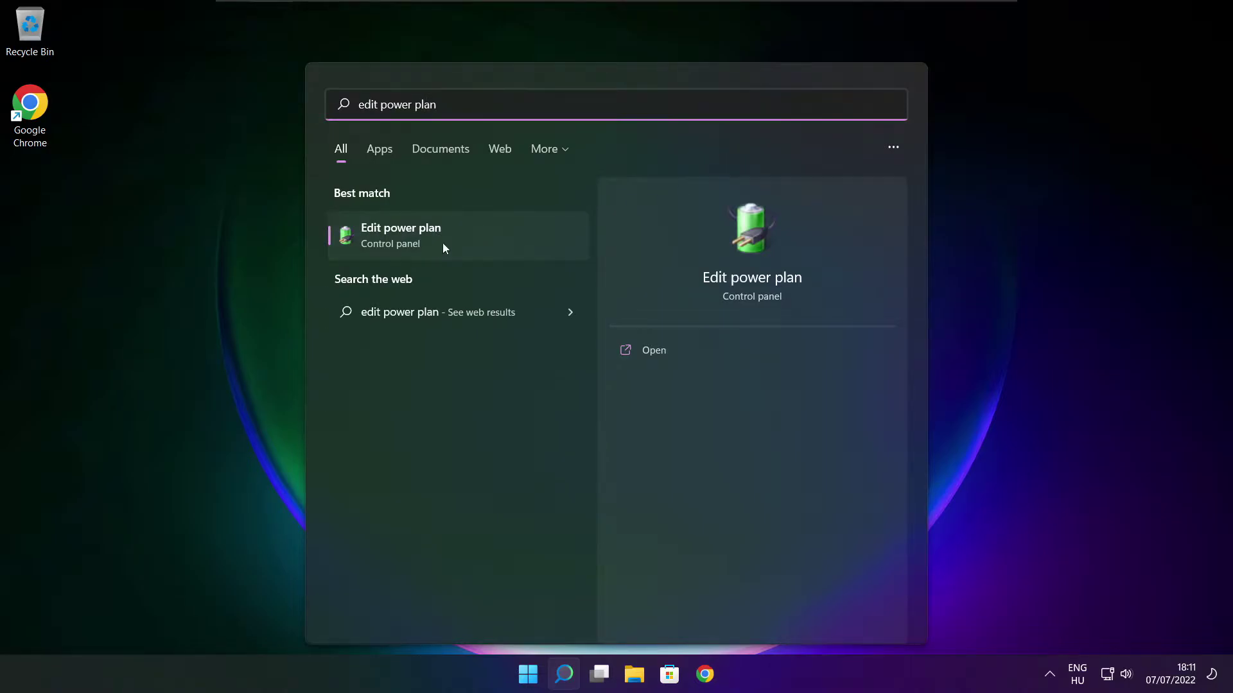
left_click(487, 239)
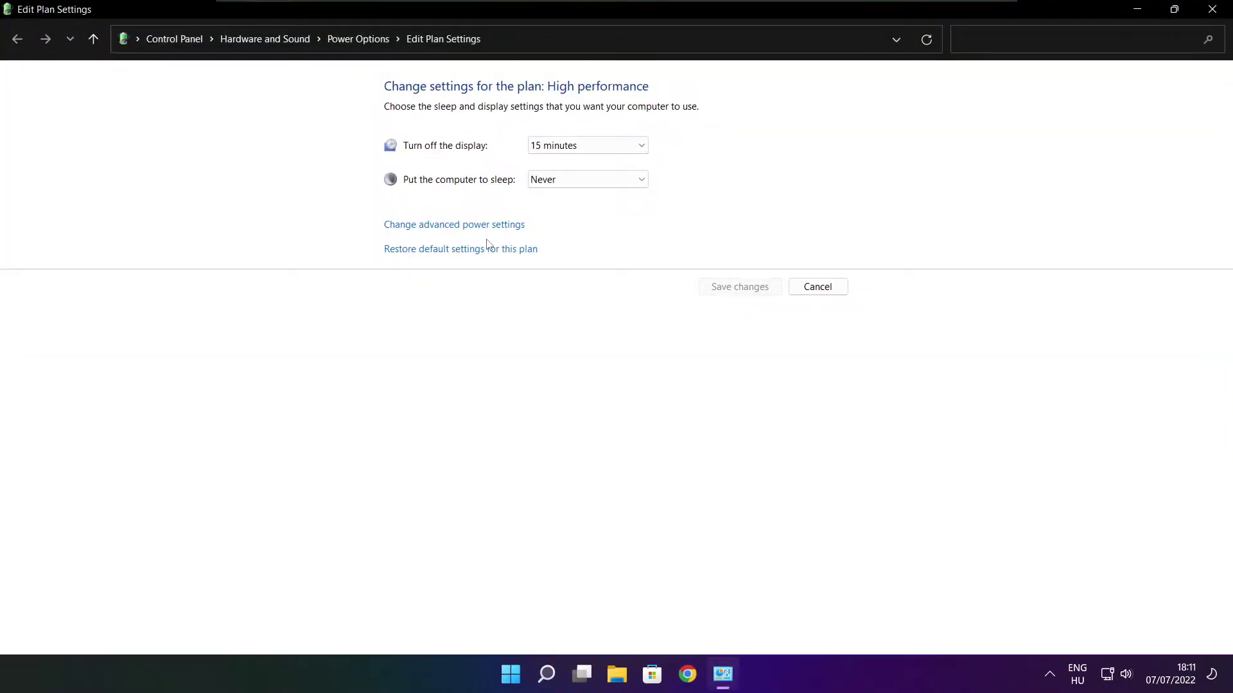
left_click(368, 47)
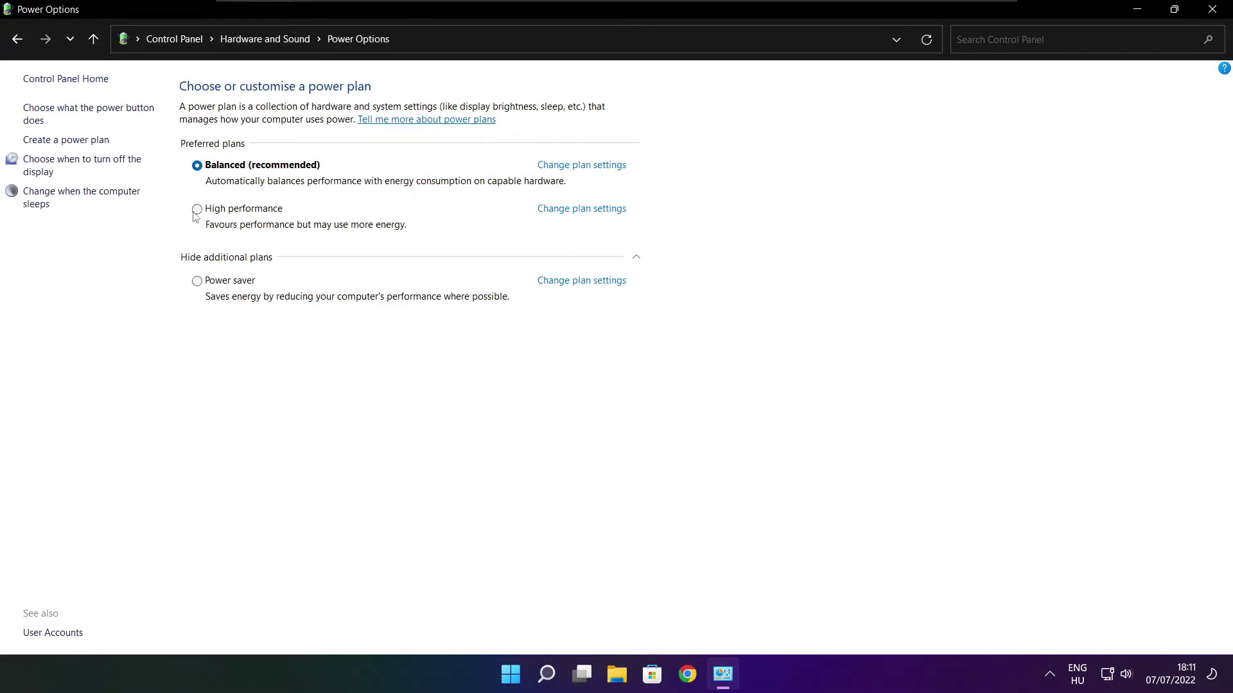
left_click(255, 216)
left_click(1216, 9)
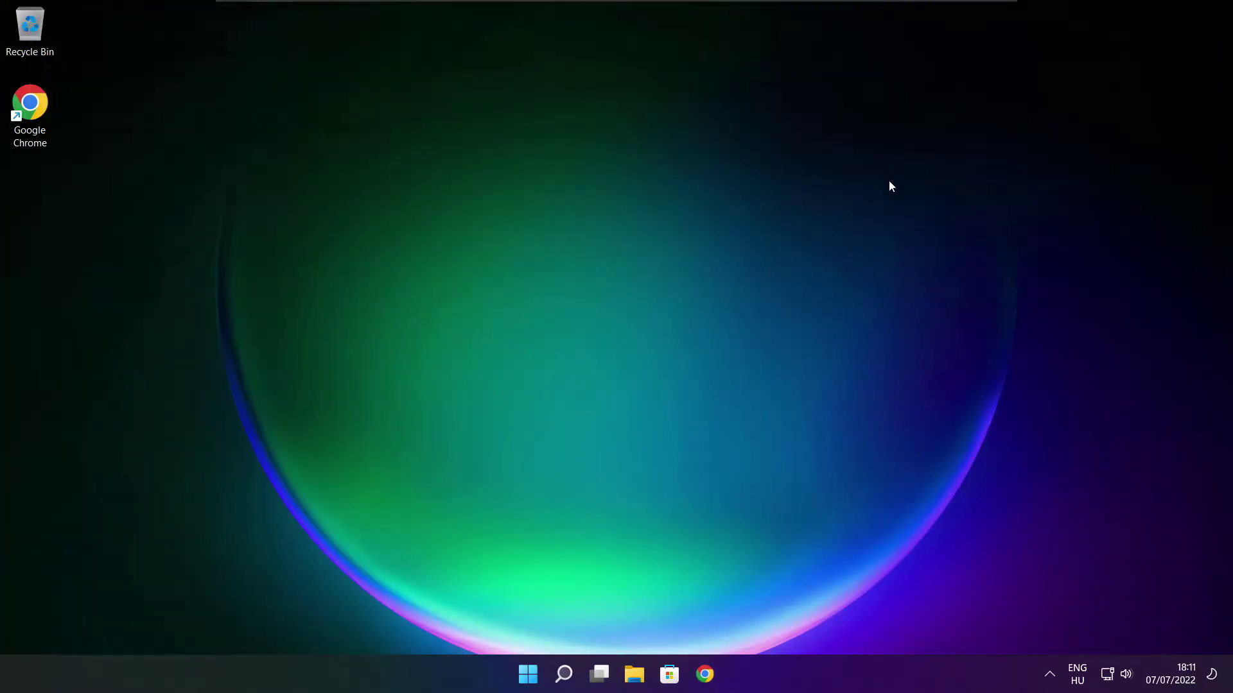
Open Game Mode settings via search and toggle Game Mode off and back on.
left_click(565, 676)
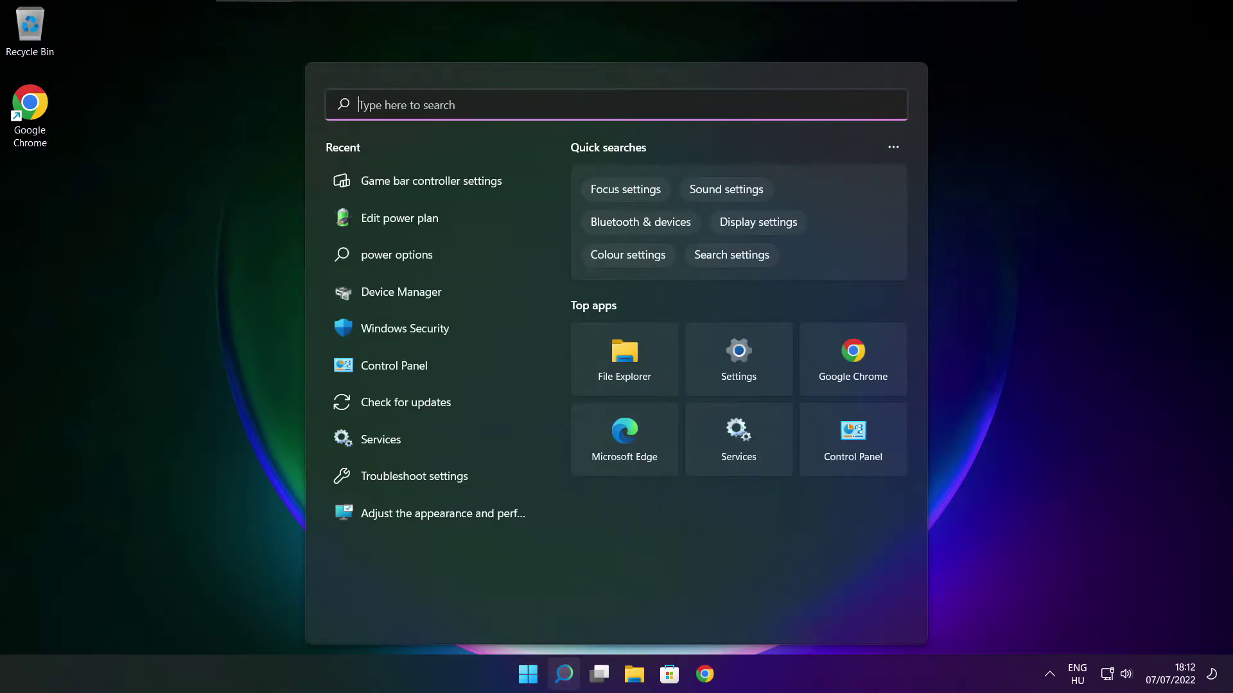
type("game mod")
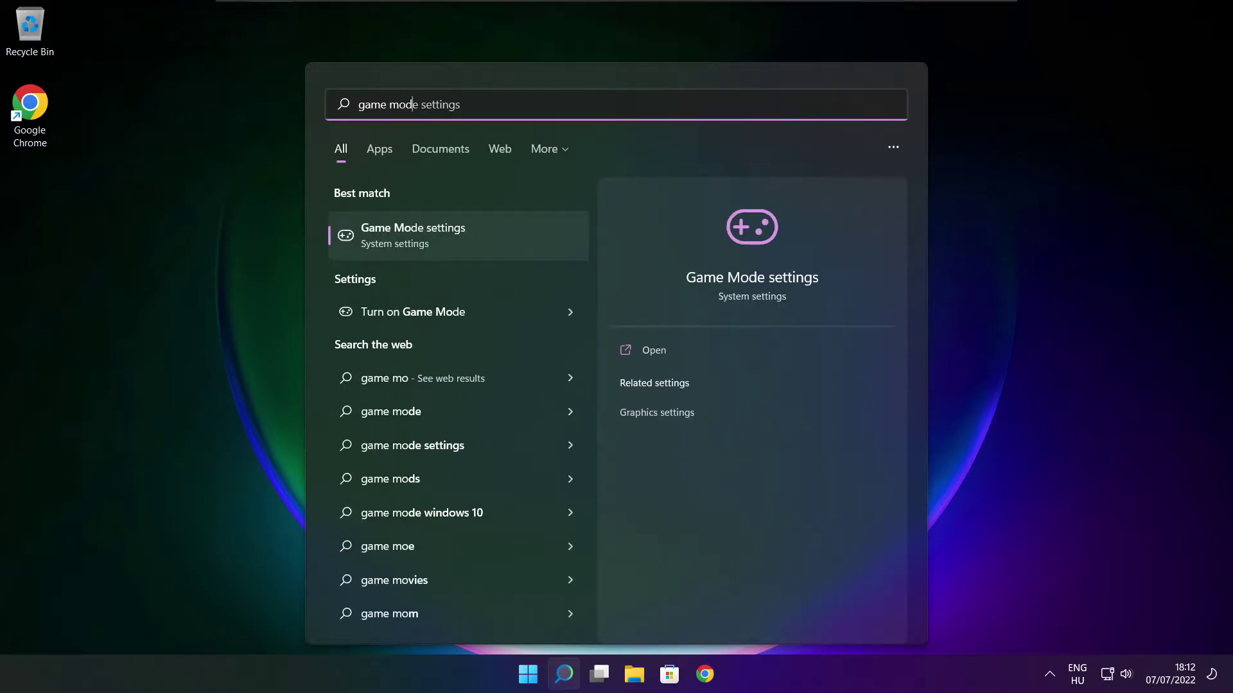
type("e")
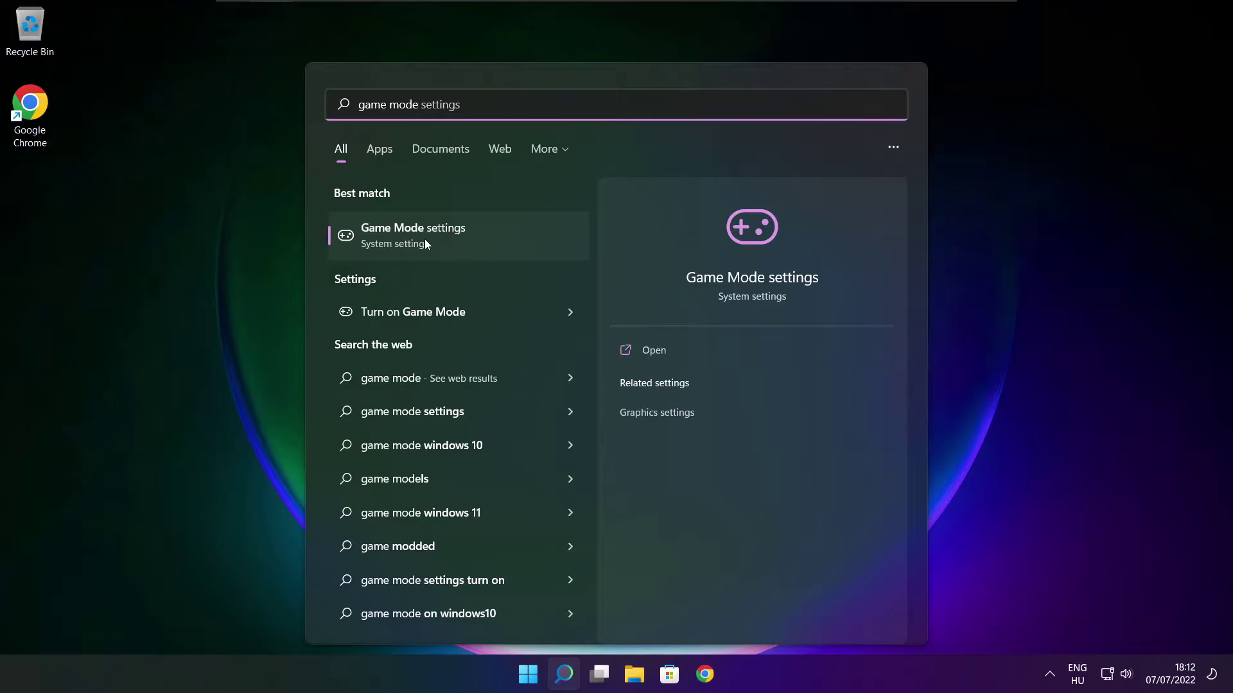
left_click(488, 236)
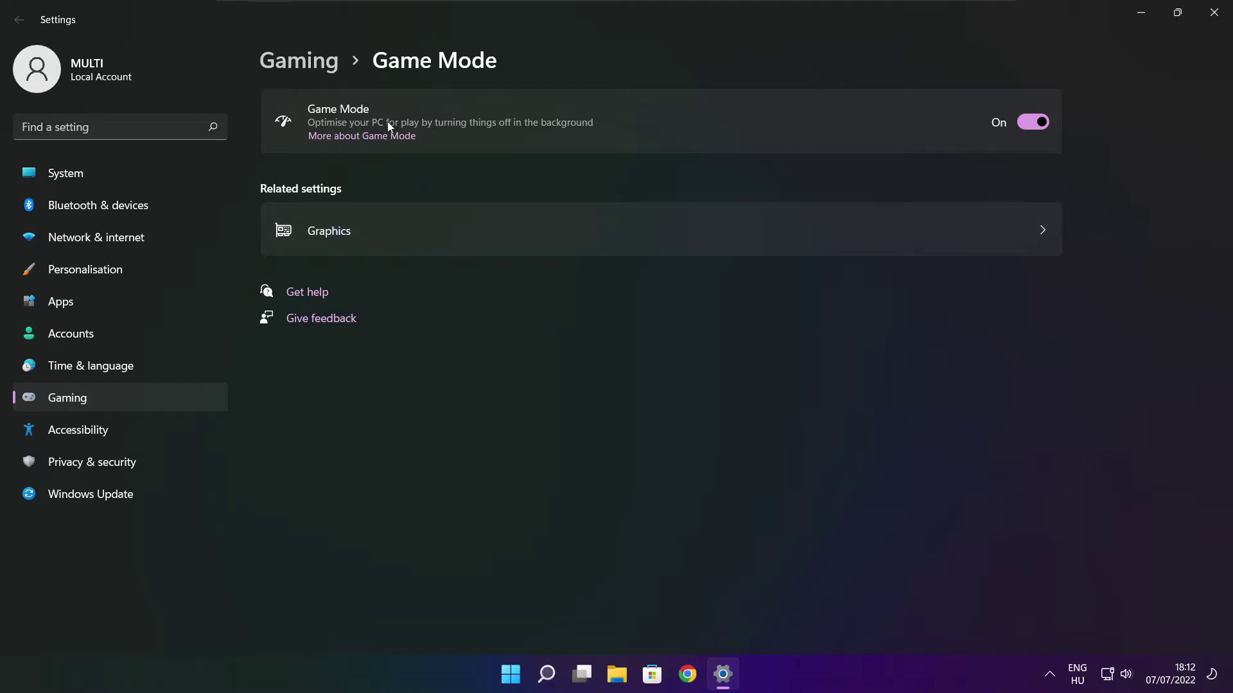
left_click(1044, 122)
left_click(1041, 122)
Review the Xbox Game Bar settings under Gaming, then close Settings.
left_click(304, 67)
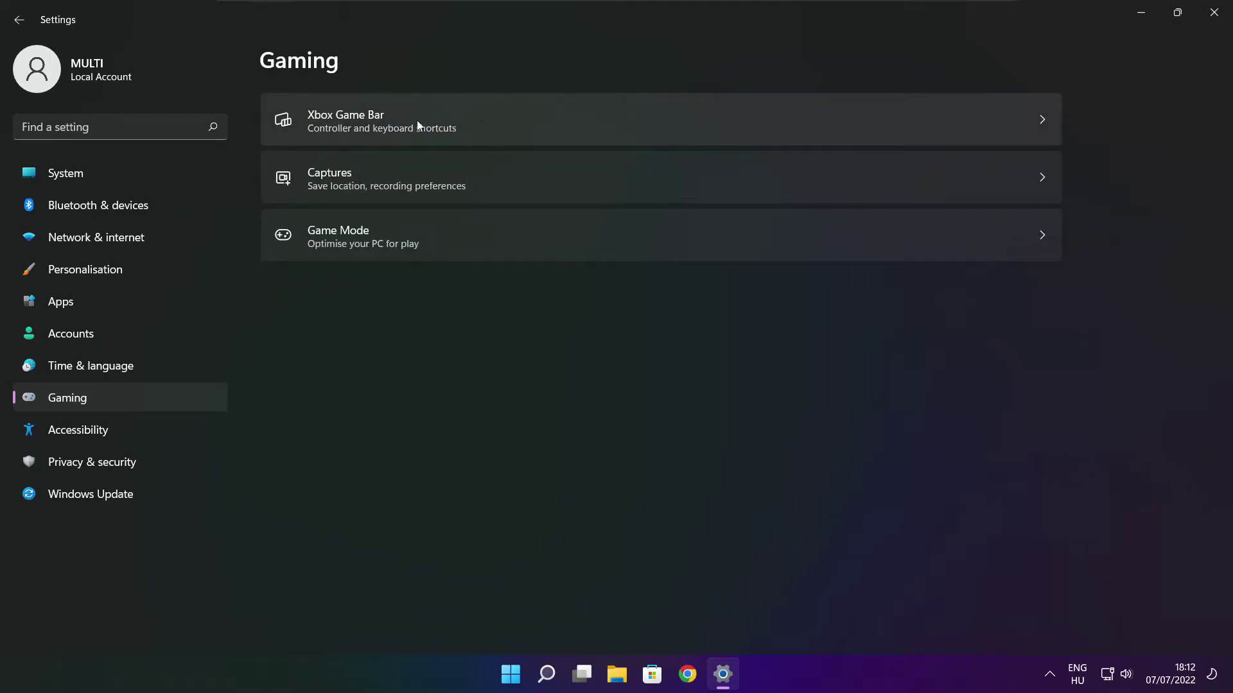
left_click(503, 132)
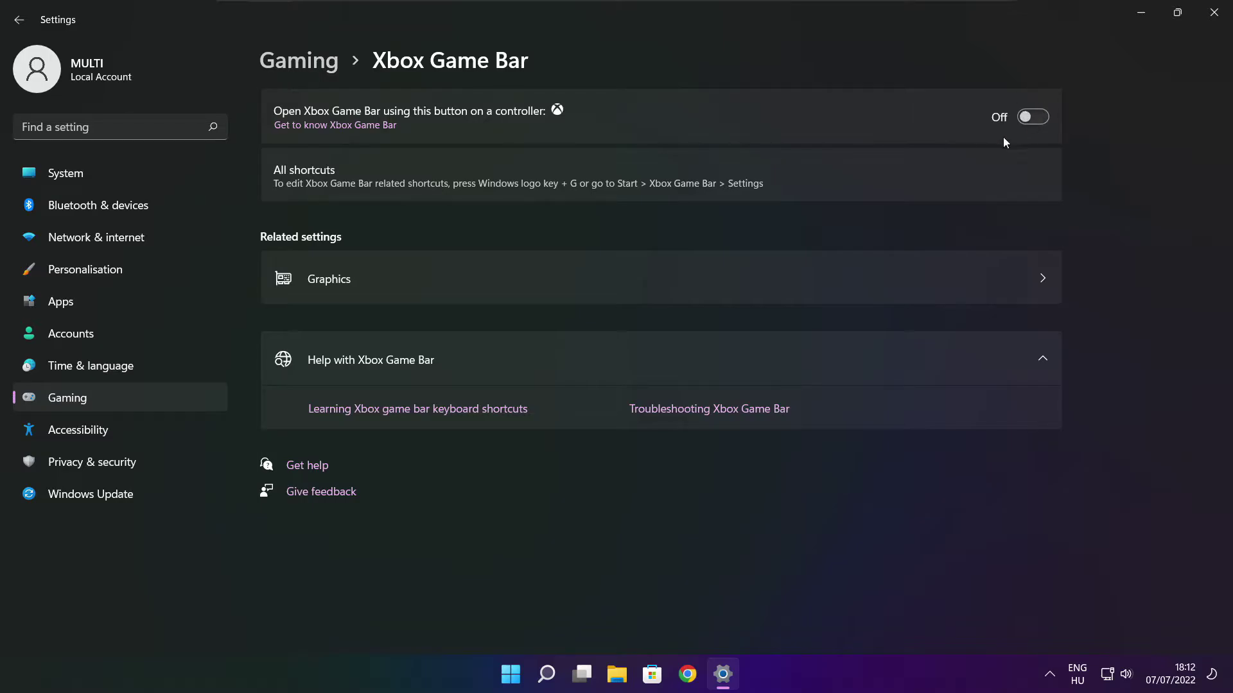
left_click(1215, 20)
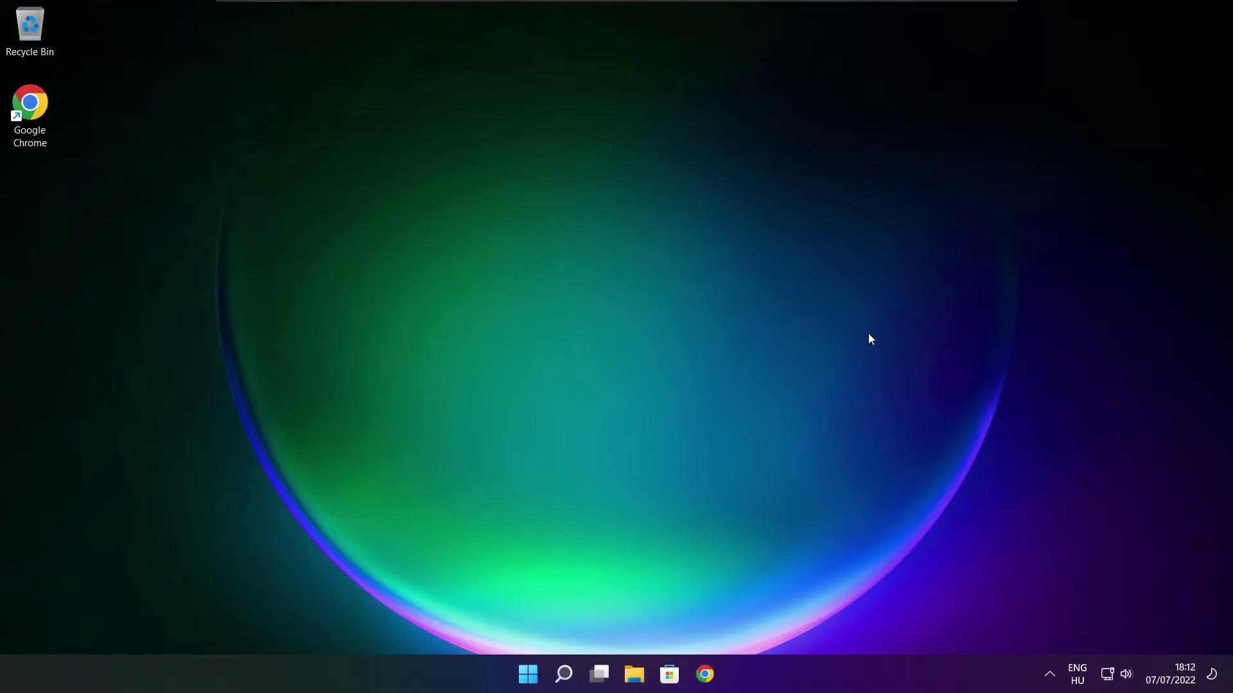
Launch Task Manager from the Start button's quick-access menu.
right_click(530, 678)
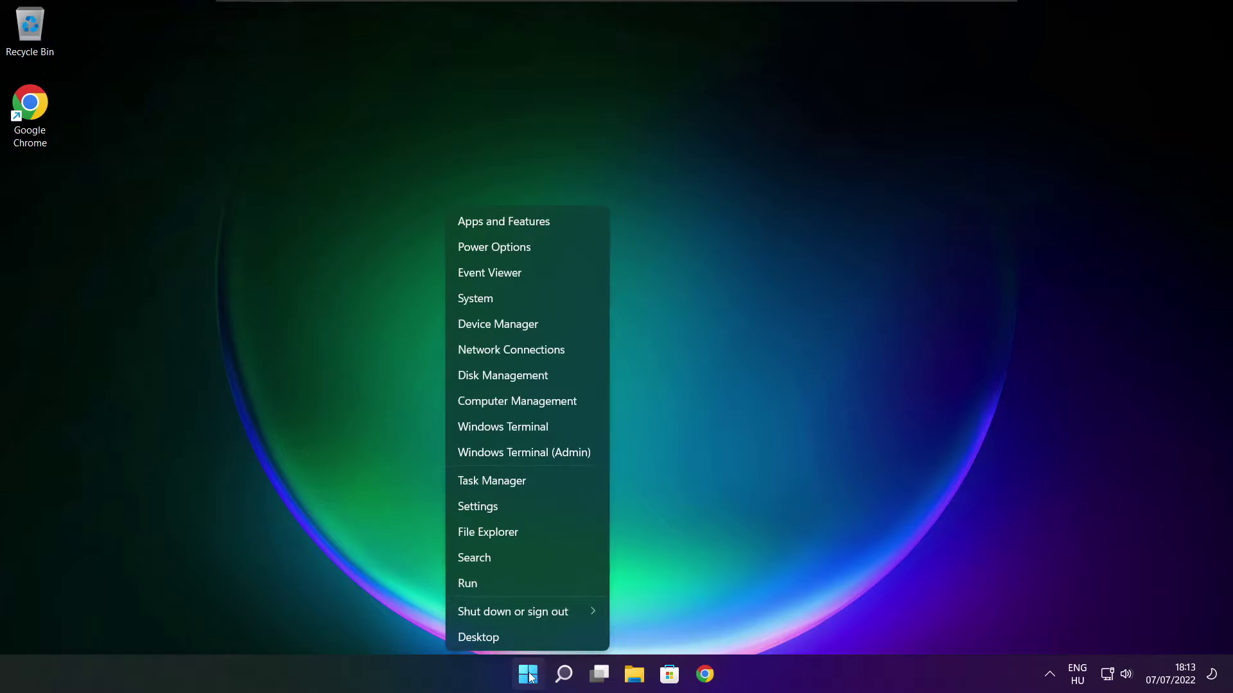
left_click(530, 482)
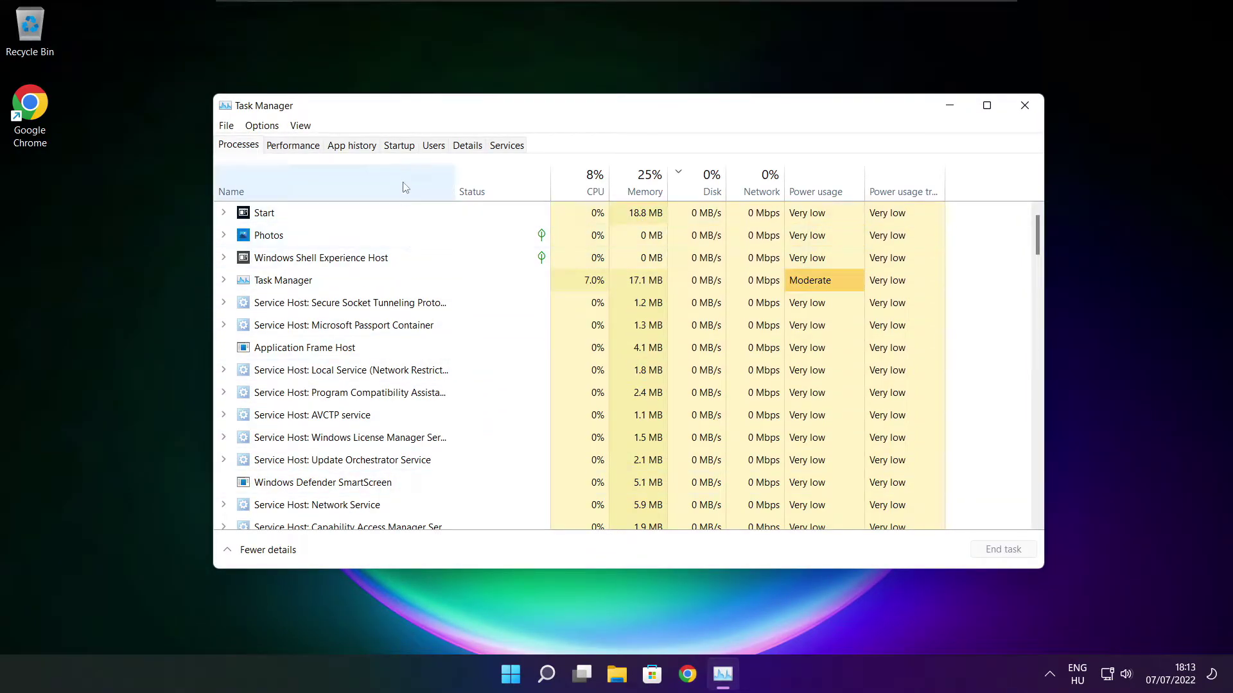
Disable Cortana, Microsoft Edge, Microsoft Teams and Terminal as startup apps, then close Task Manager.
left_click(401, 147)
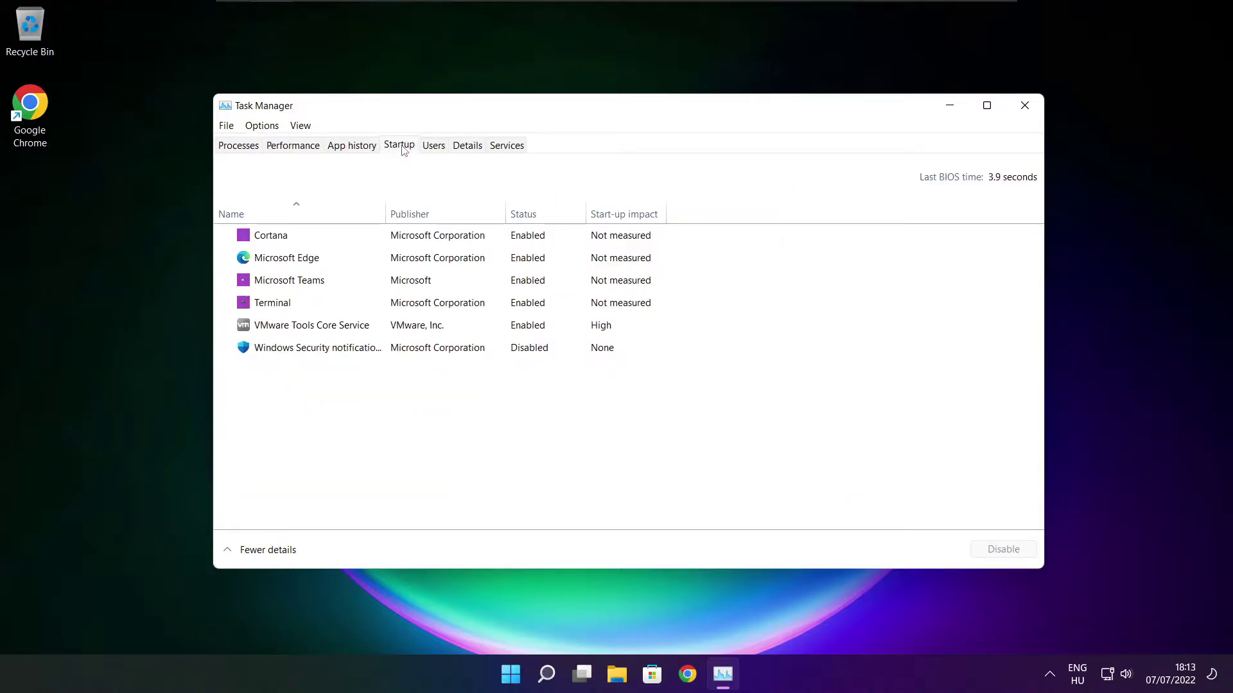
left_click(472, 242)
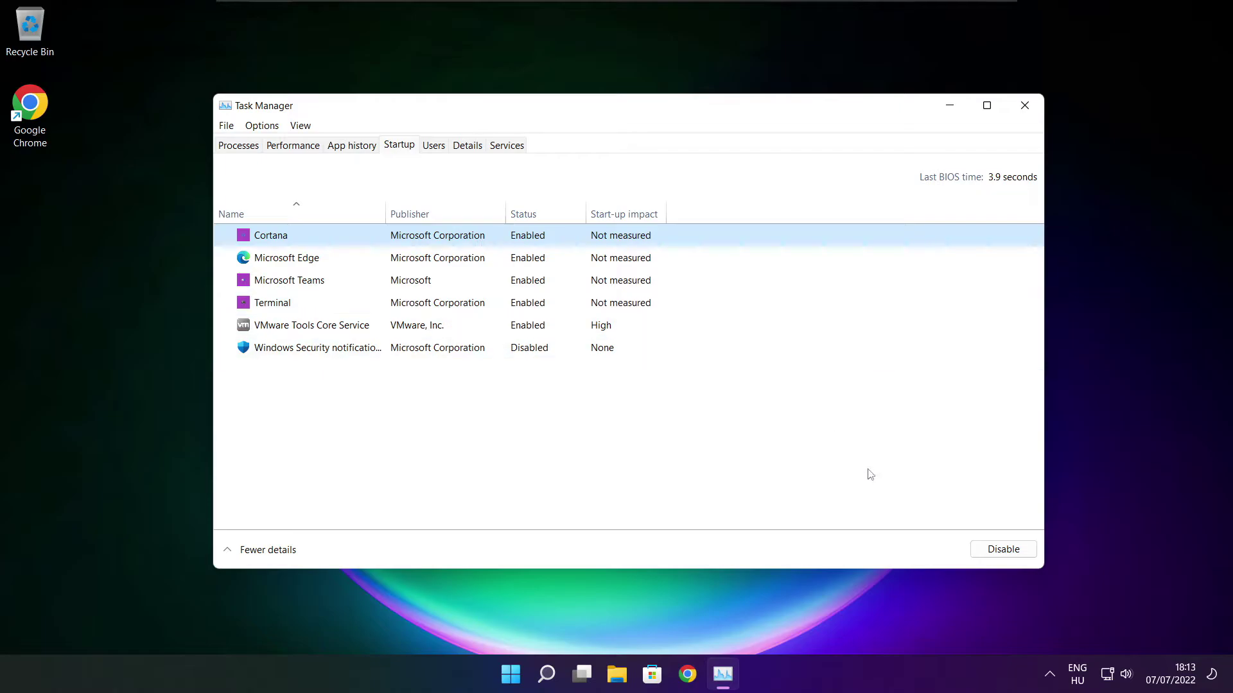
left_click(999, 552)
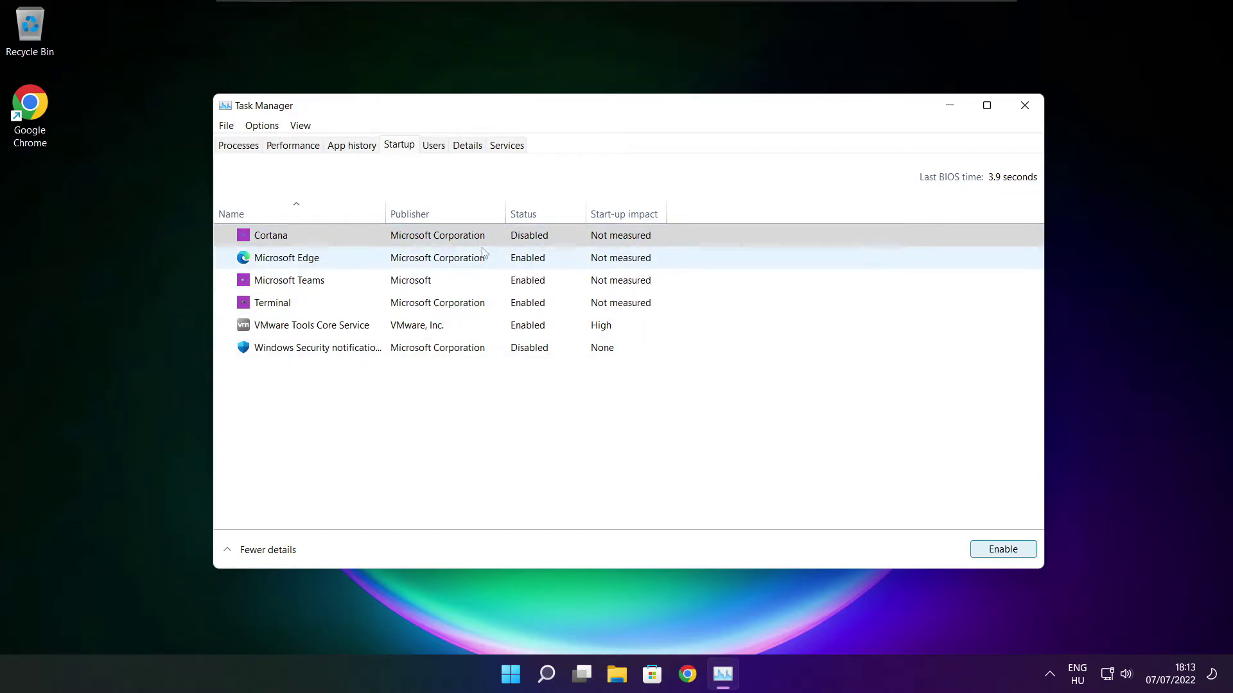
left_click(360, 263)
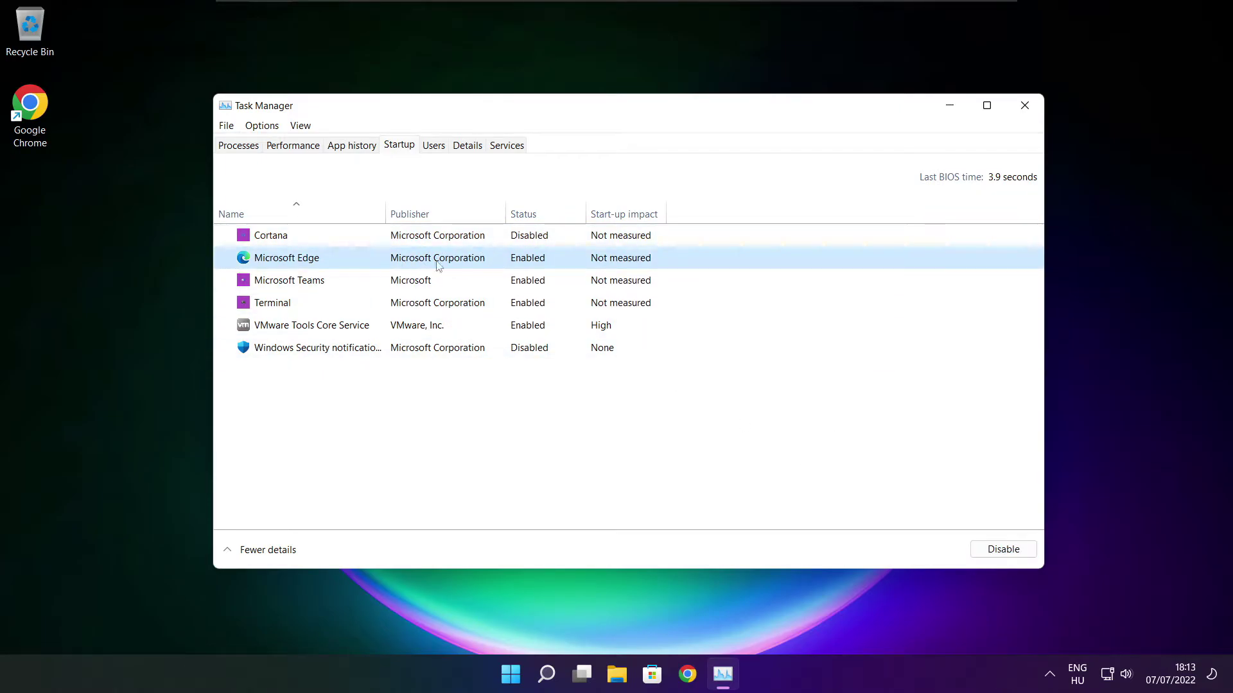
left_click(1011, 556)
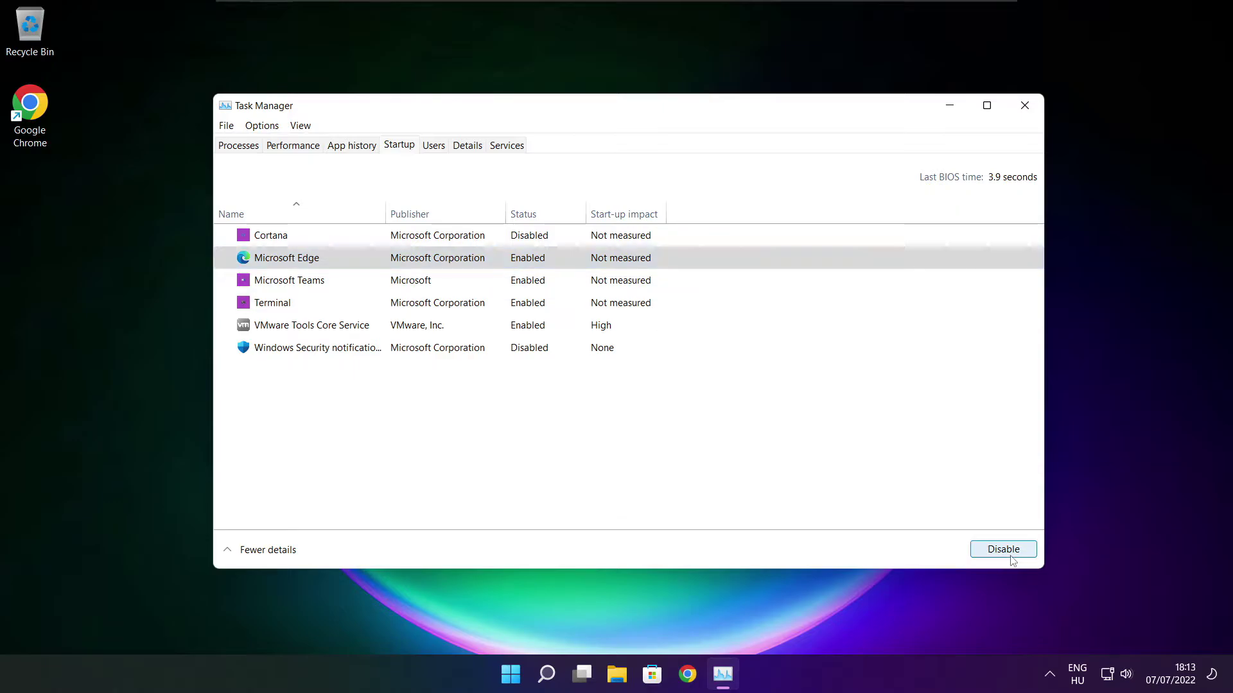
left_click(521, 282)
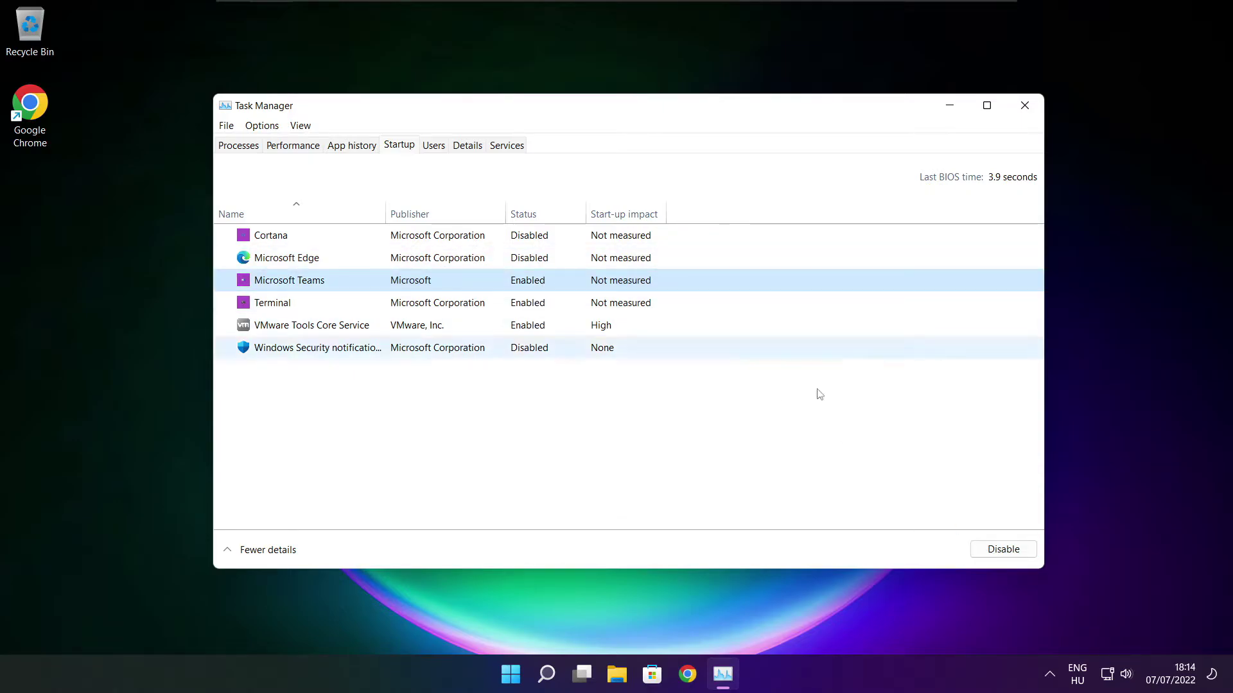
left_click(1014, 550)
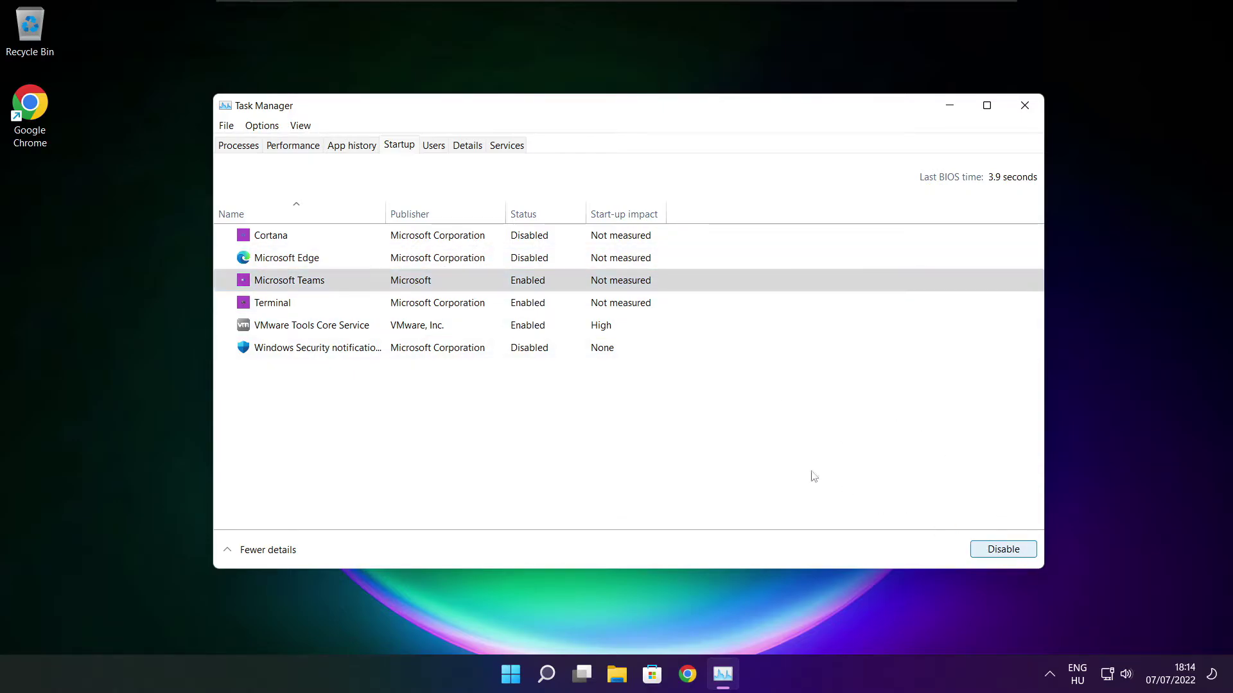
left_click(469, 312)
left_click(1003, 550)
left_click(428, 302)
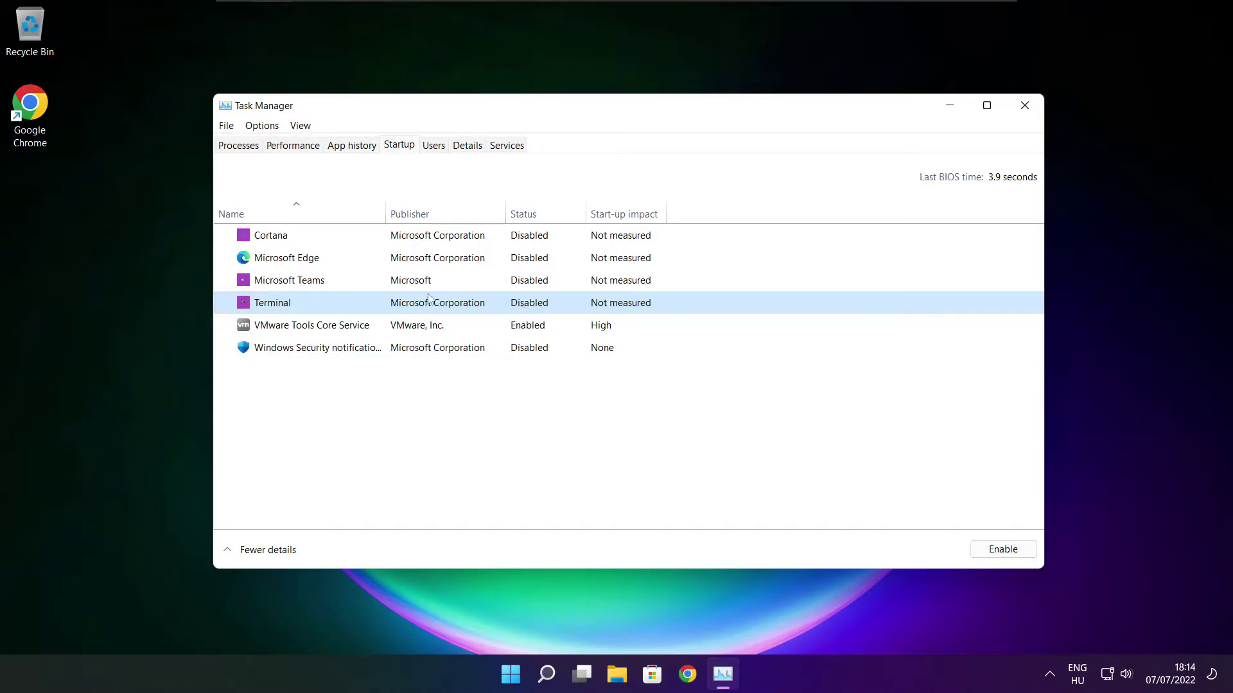
left_click(1023, 110)
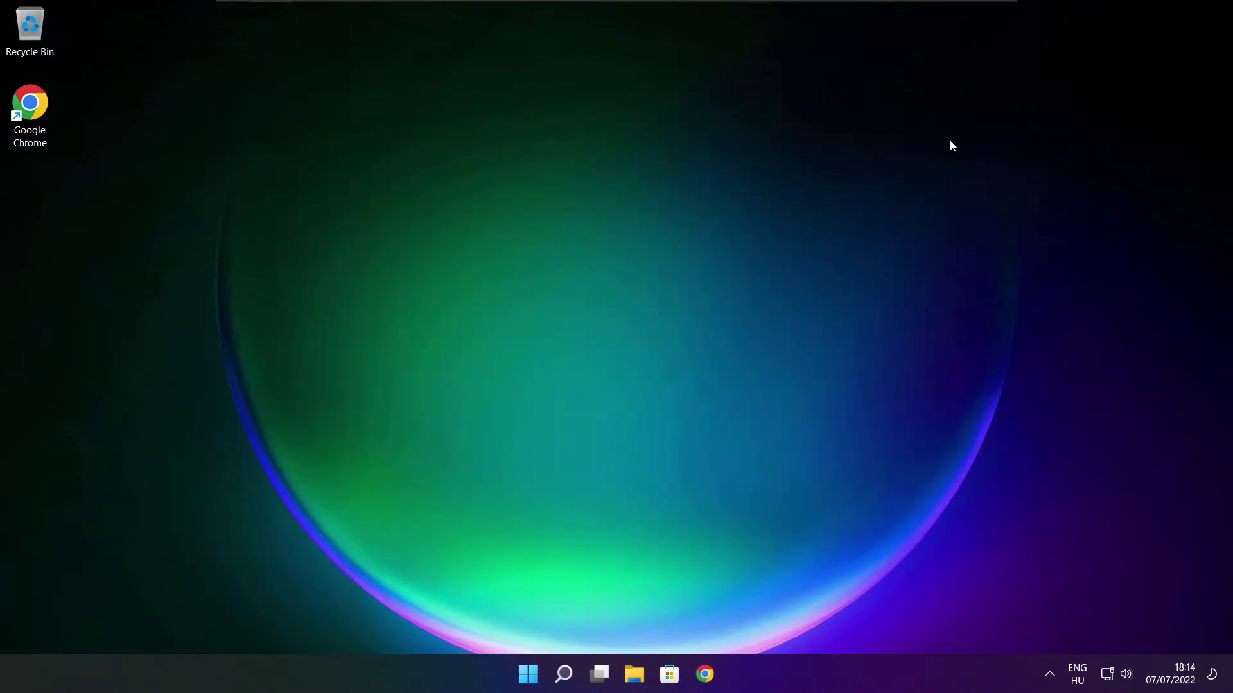
Open Defragment and Optimise Drives via a search for 'optimise', then analyse and optimise (C:).
left_click(564, 682)
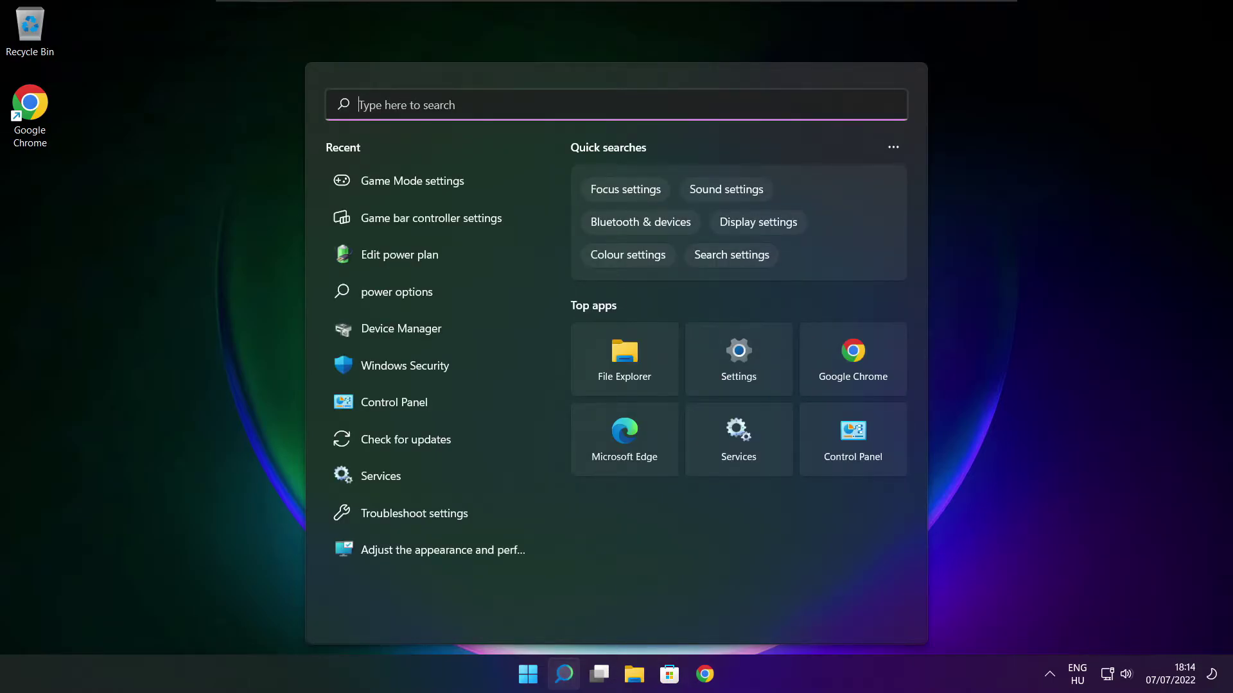
type("optimi")
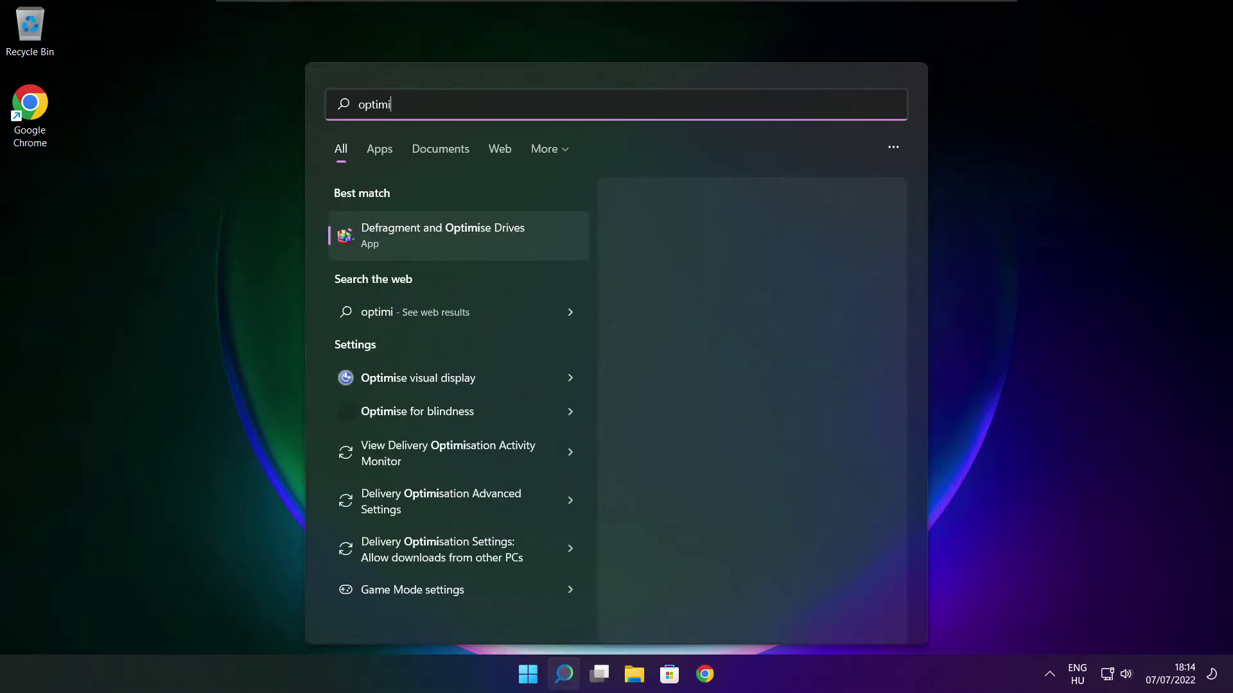
type("se")
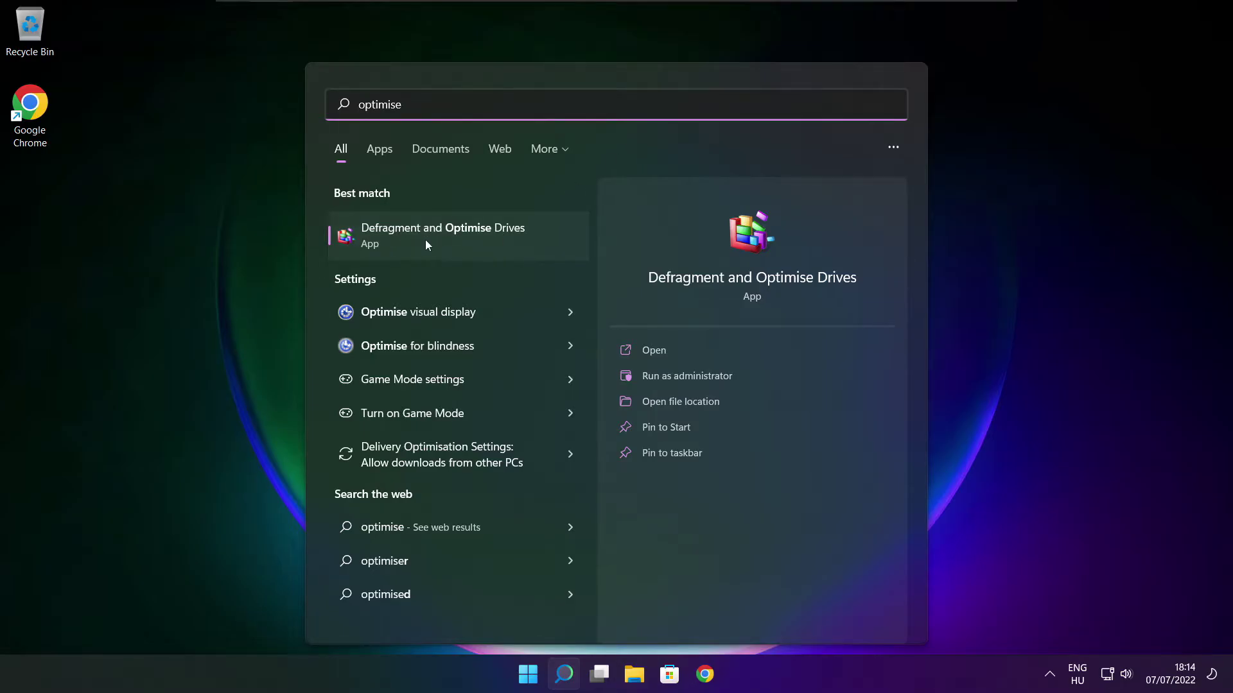
left_click(472, 233)
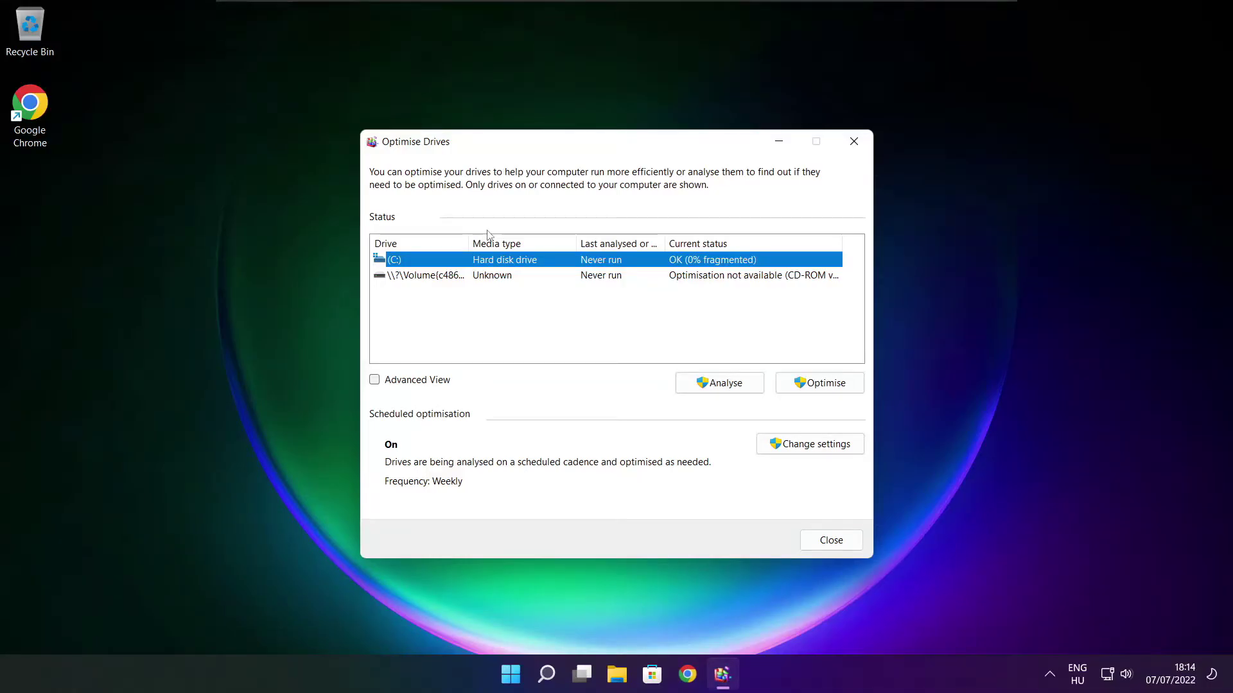
left_click(709, 383)
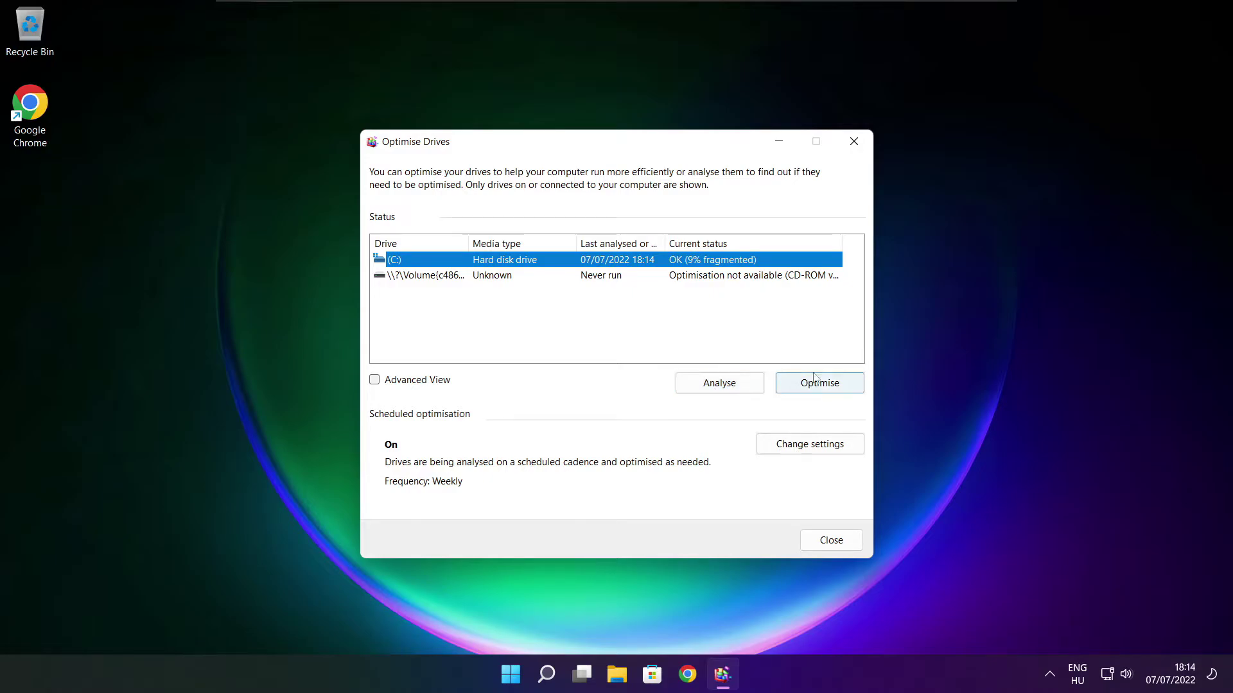
left_click(826, 389)
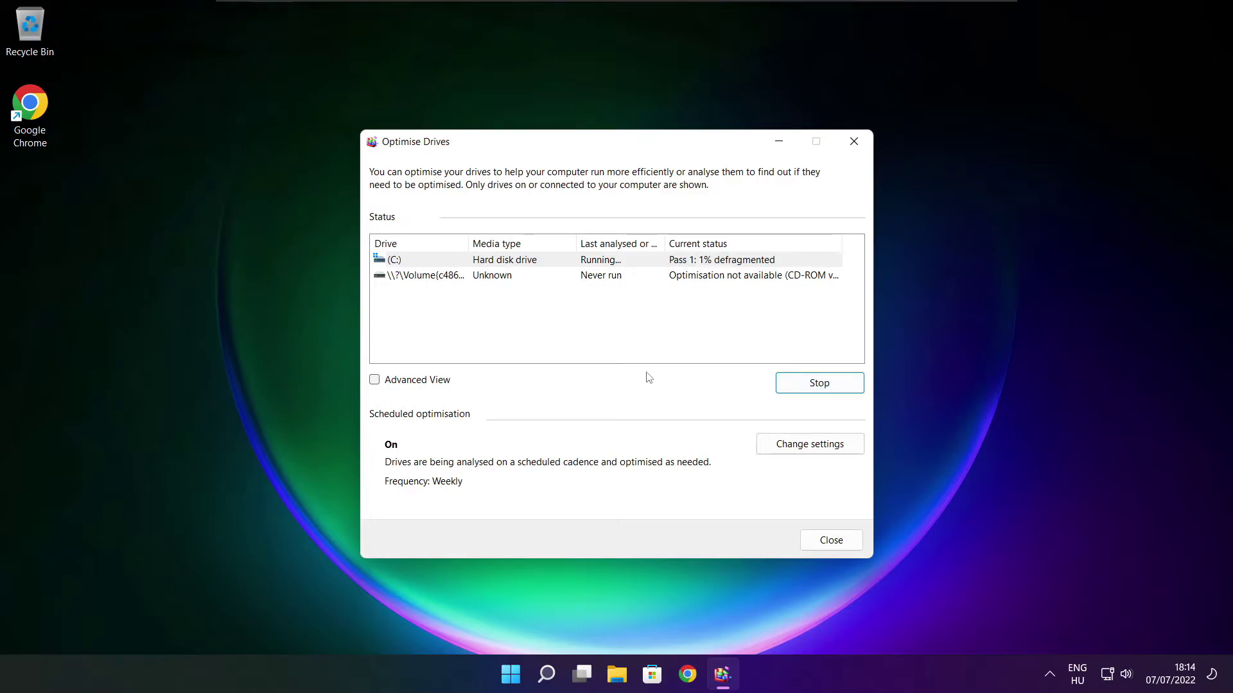
key("alt+F4")
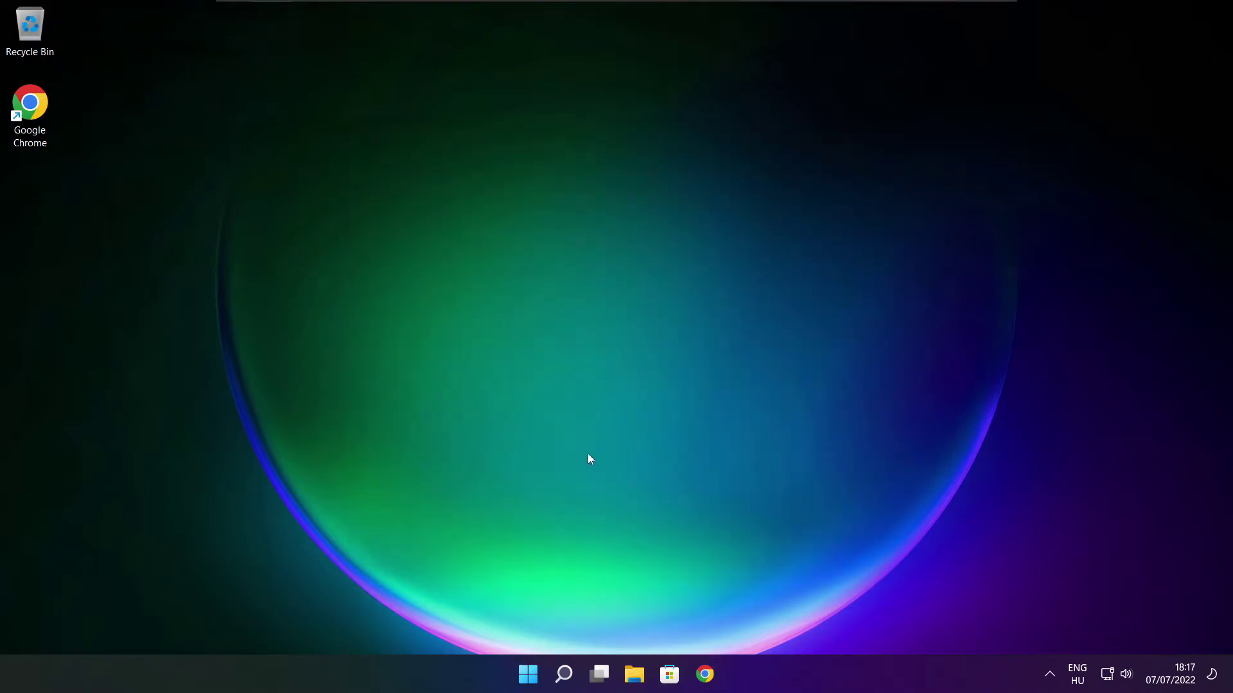
Open Windows Update via a search for 'updates' and check for new updates.
left_click(564, 675)
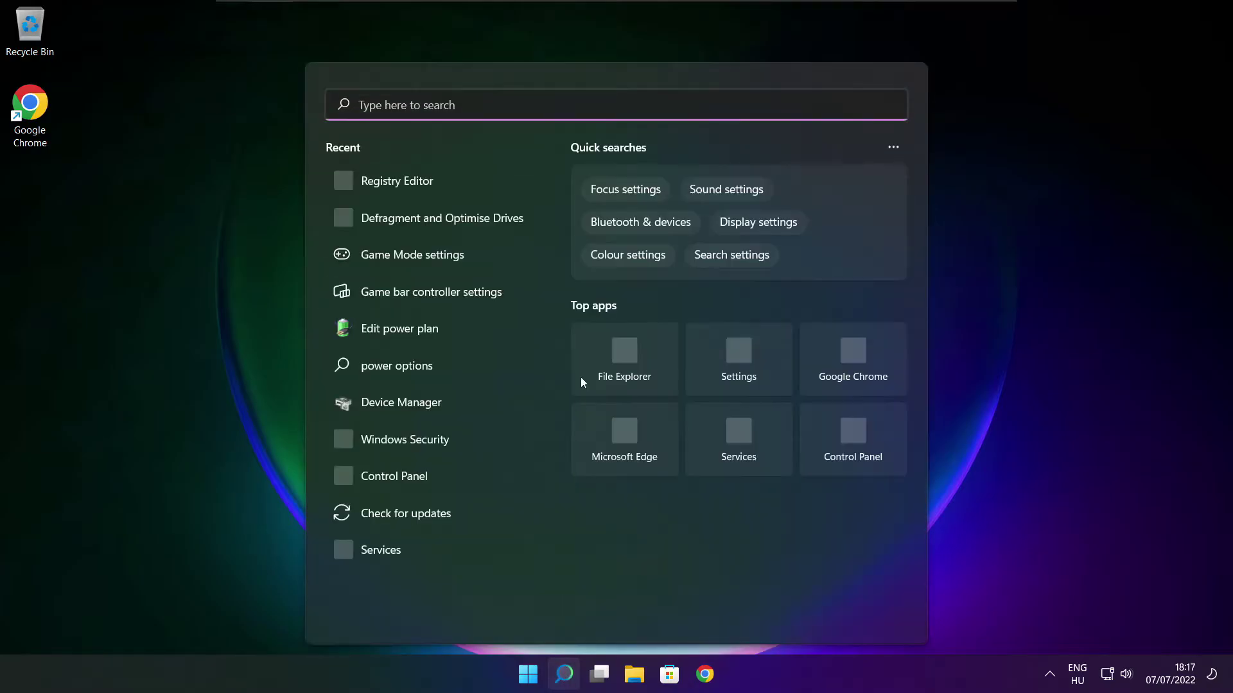
type("updates")
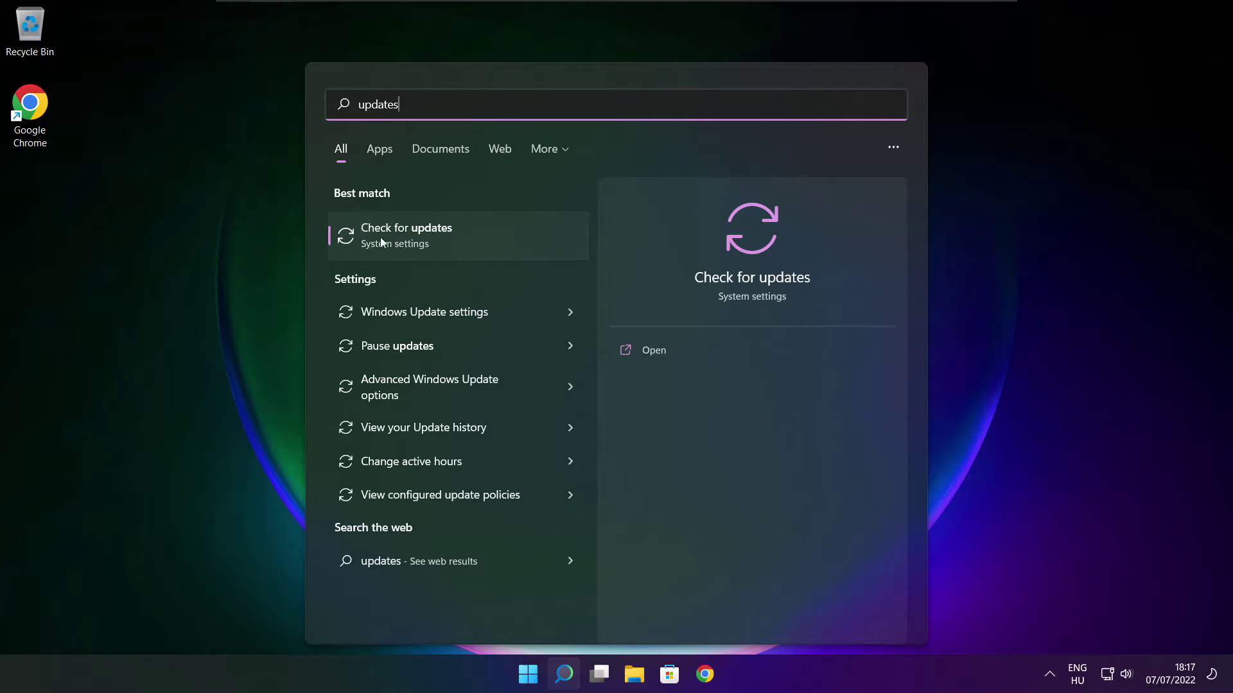
left_click(448, 238)
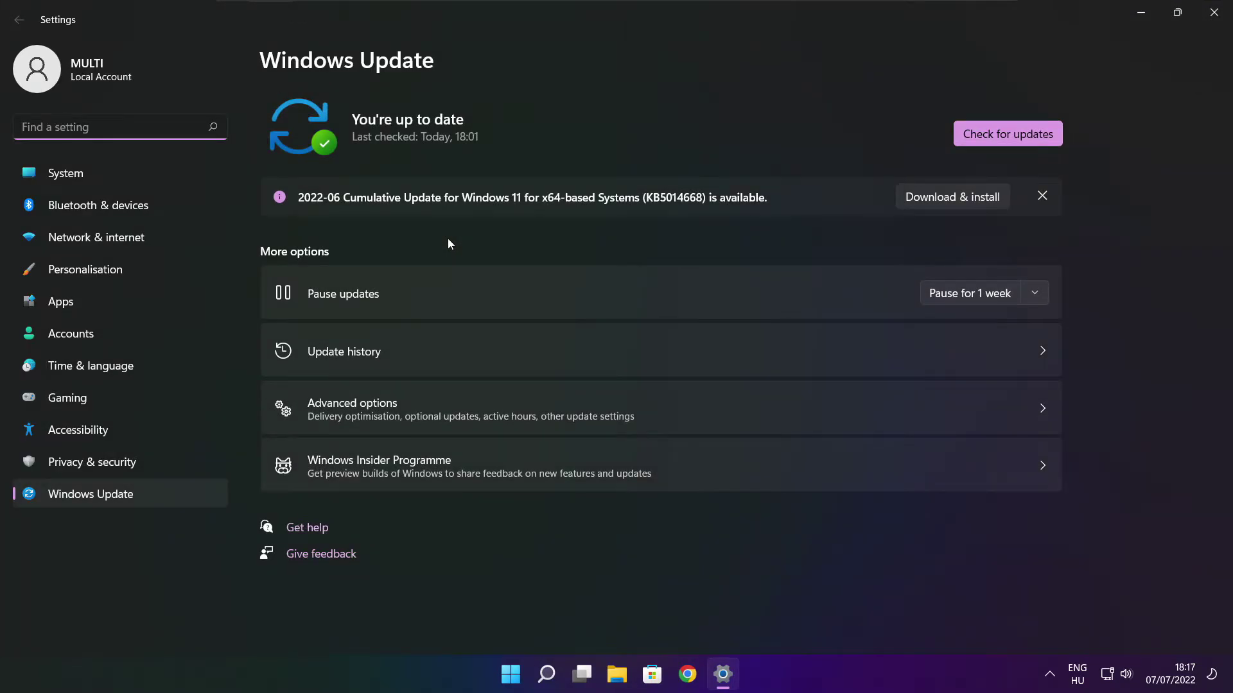
left_click(1007, 134)
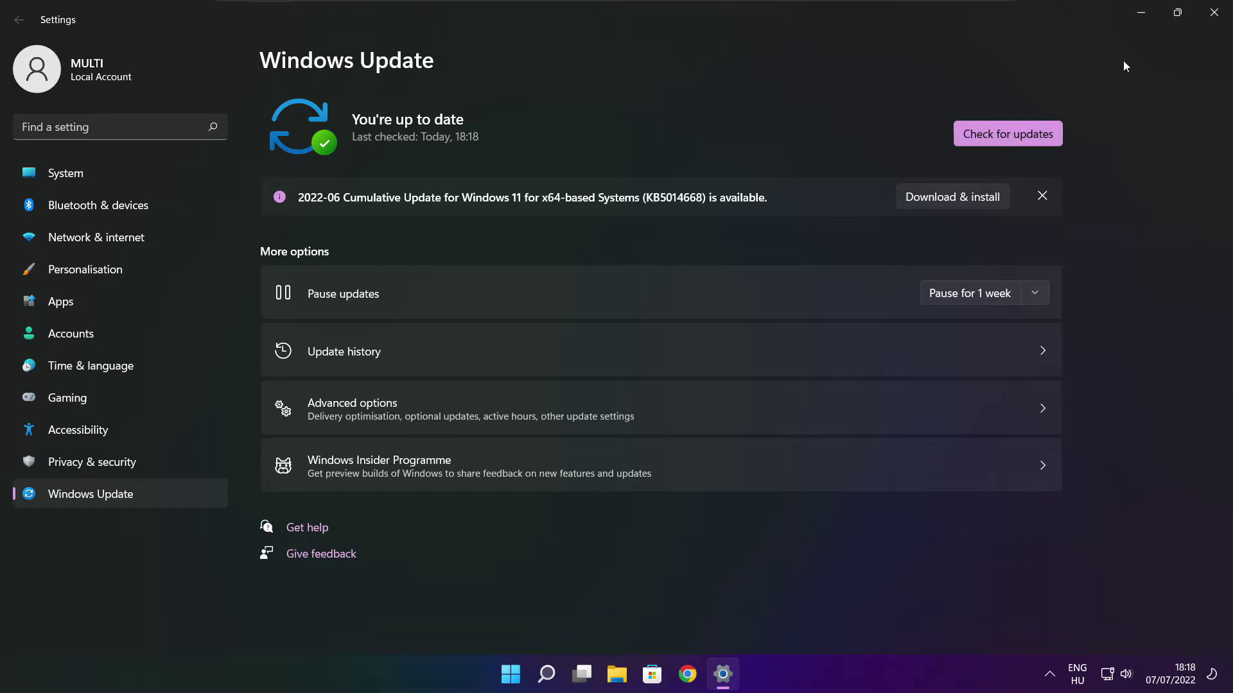
left_click(1213, 14)
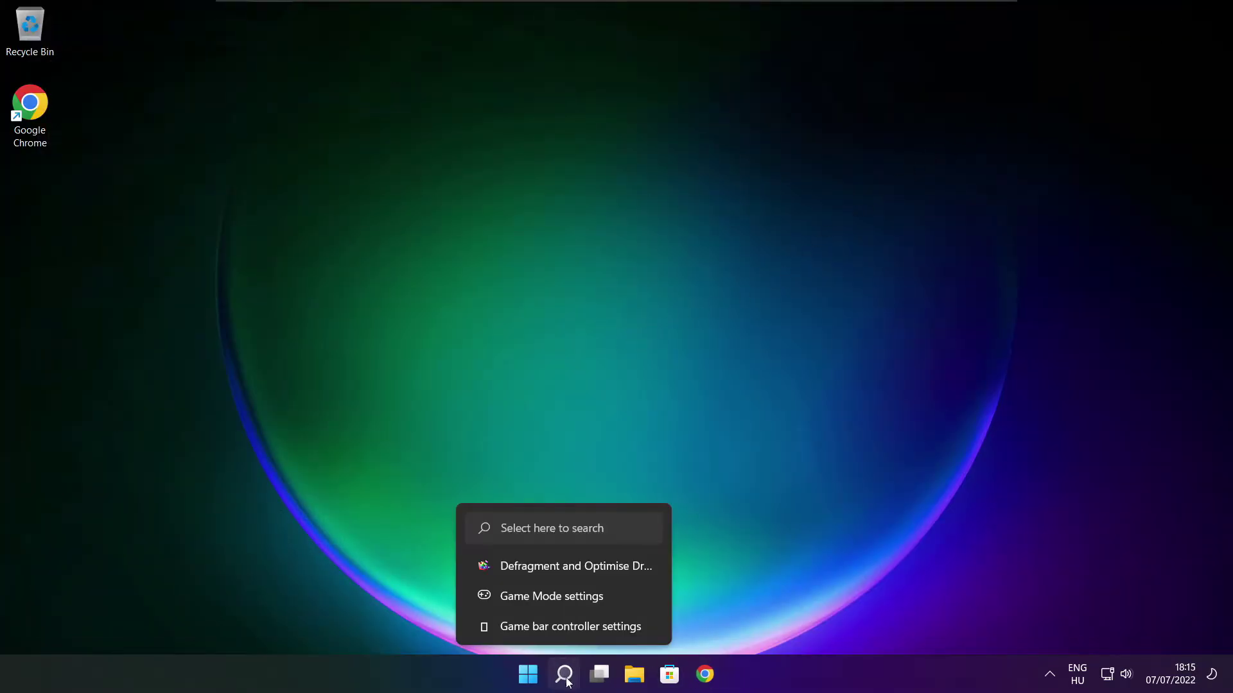
Launch Registry Editor via a search for 'regedit' and reposition its window.
left_click(564, 676)
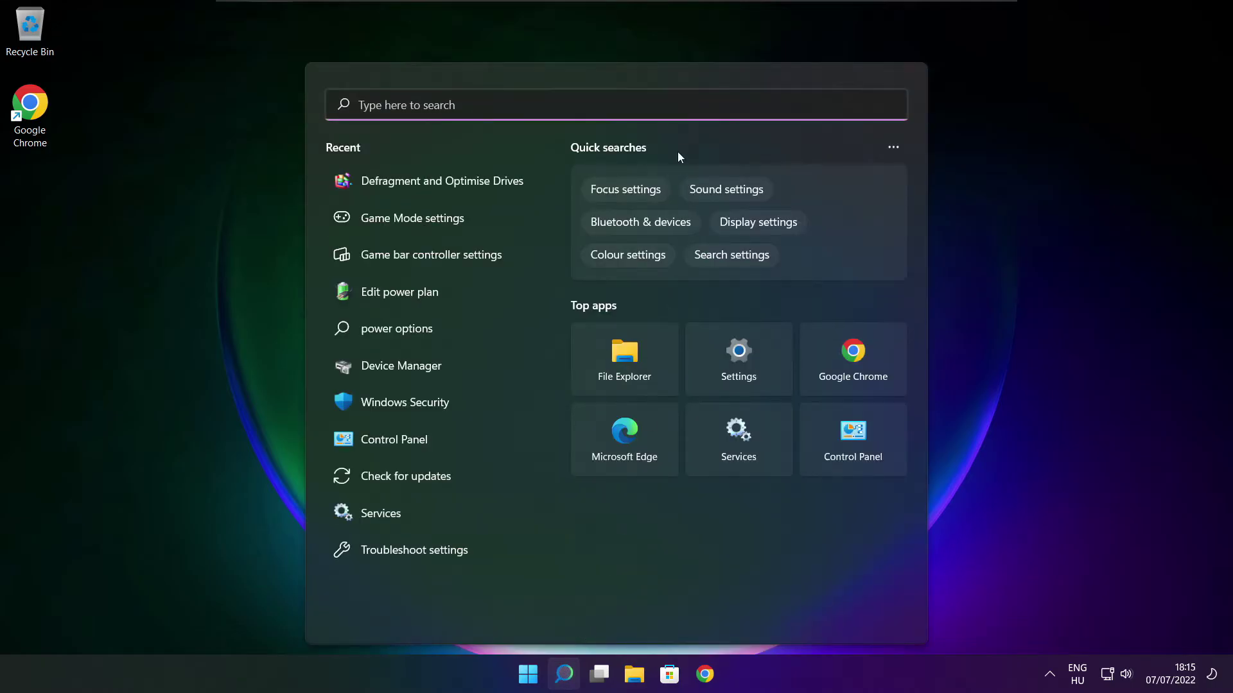
type("regedit")
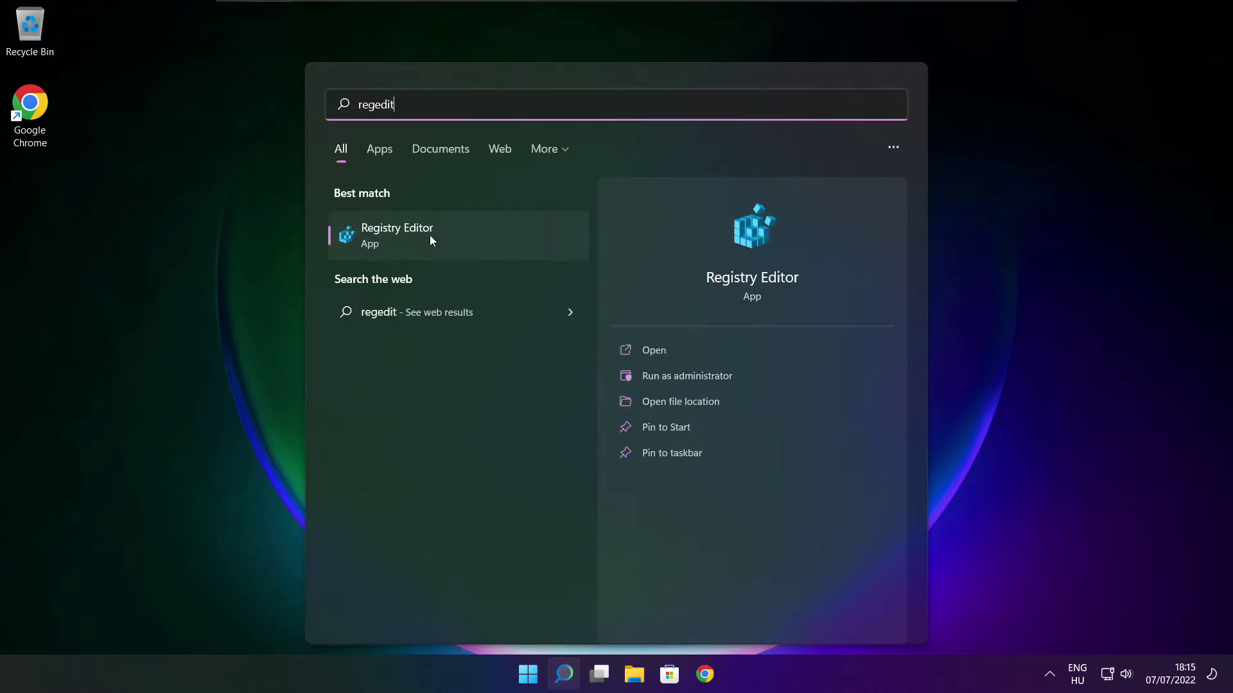
left_click(470, 234)
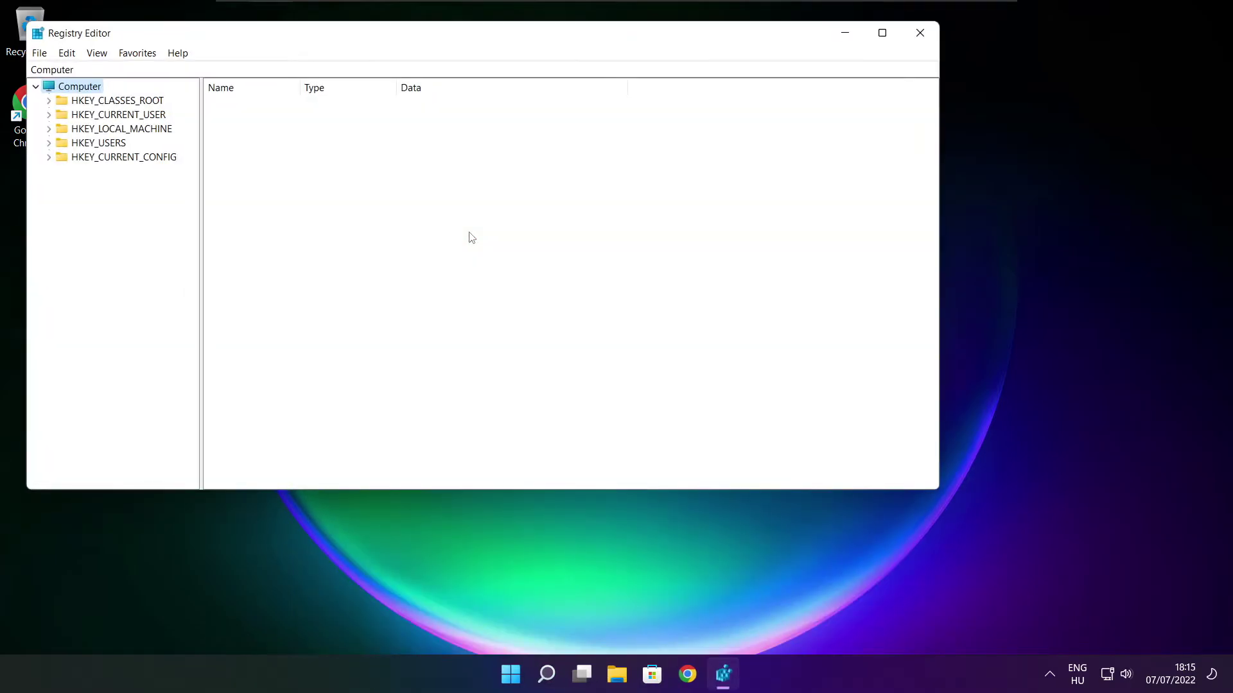
left_click_drag(369, 33, 504, 130)
Browse to HKEY_CURRENT_USER\System\GameConfigStore, widen the Name column and select GameDVR_Enabled.
left_click(199, 209)
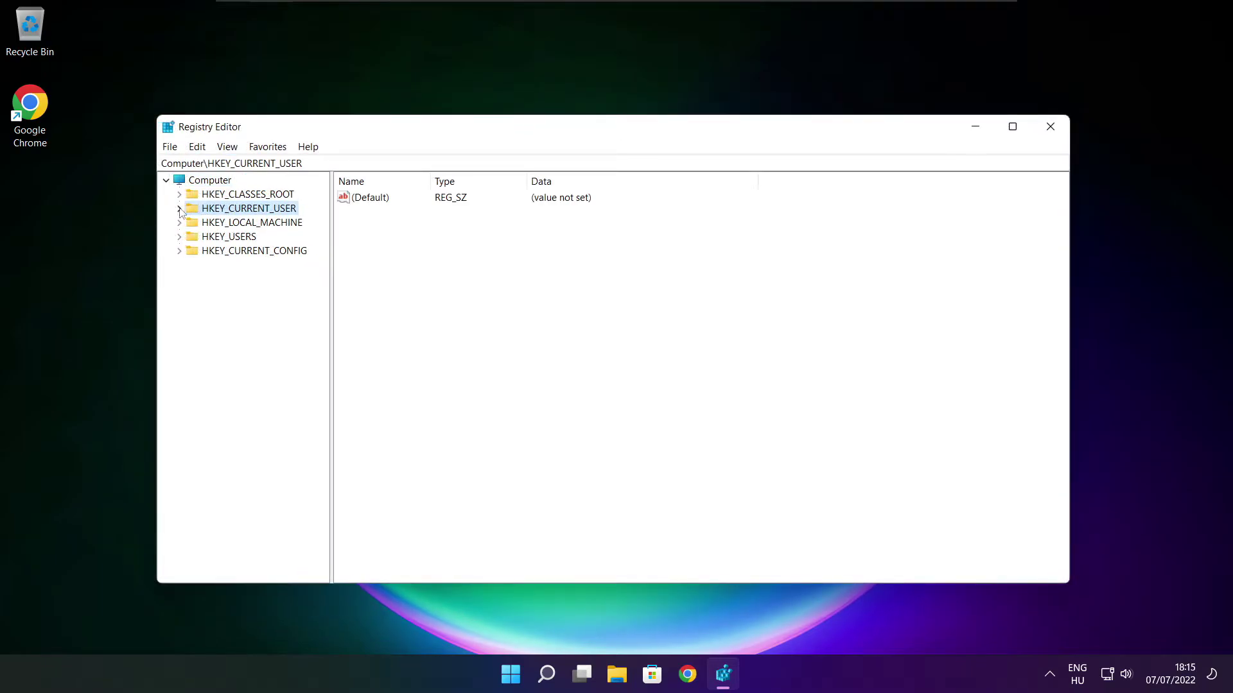
left_click(180, 209)
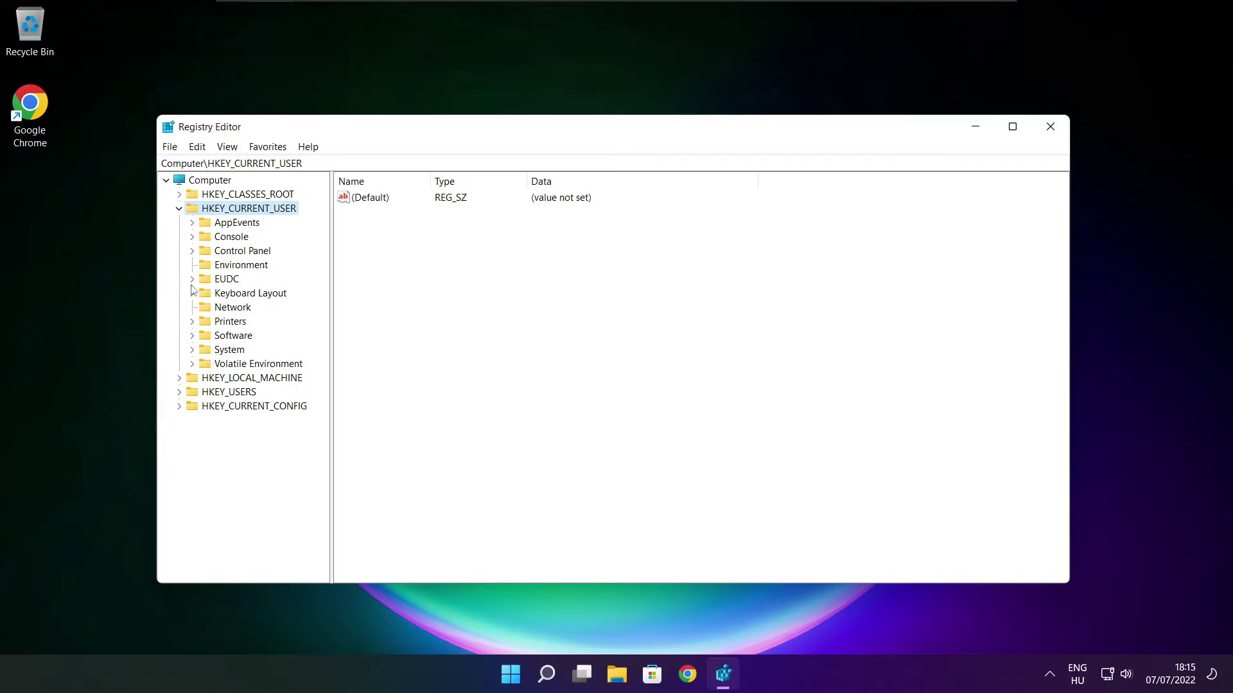
left_click(206, 351)
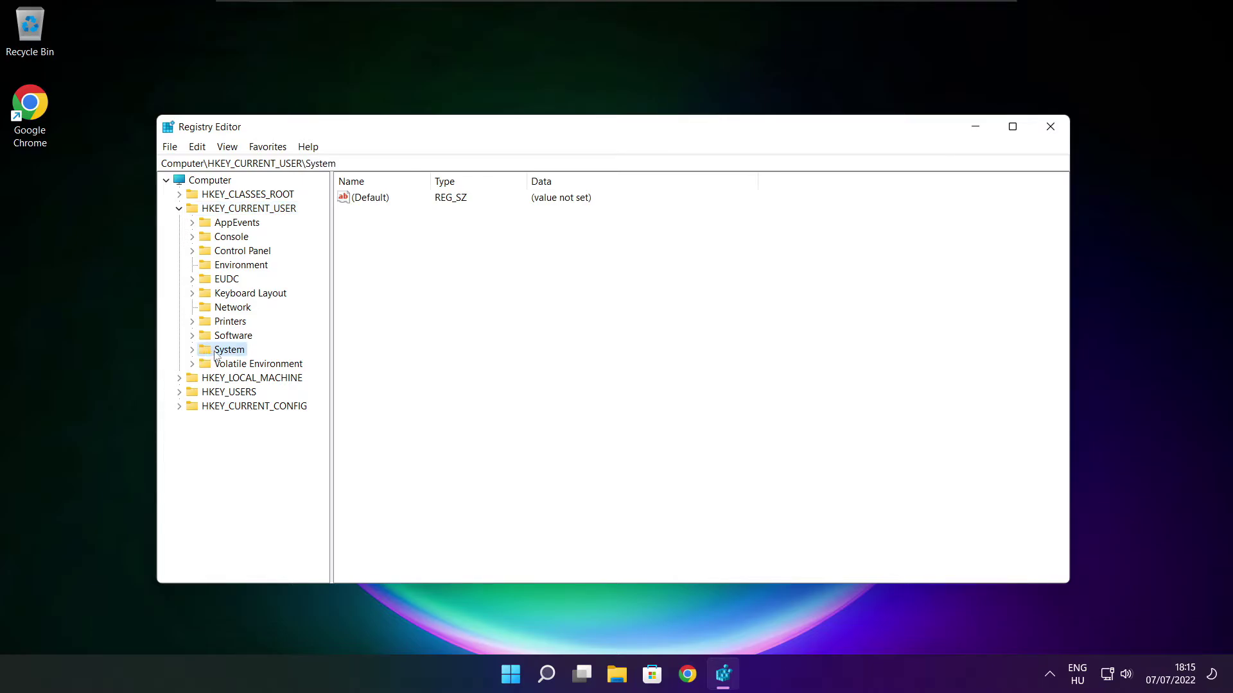
left_click(192, 350)
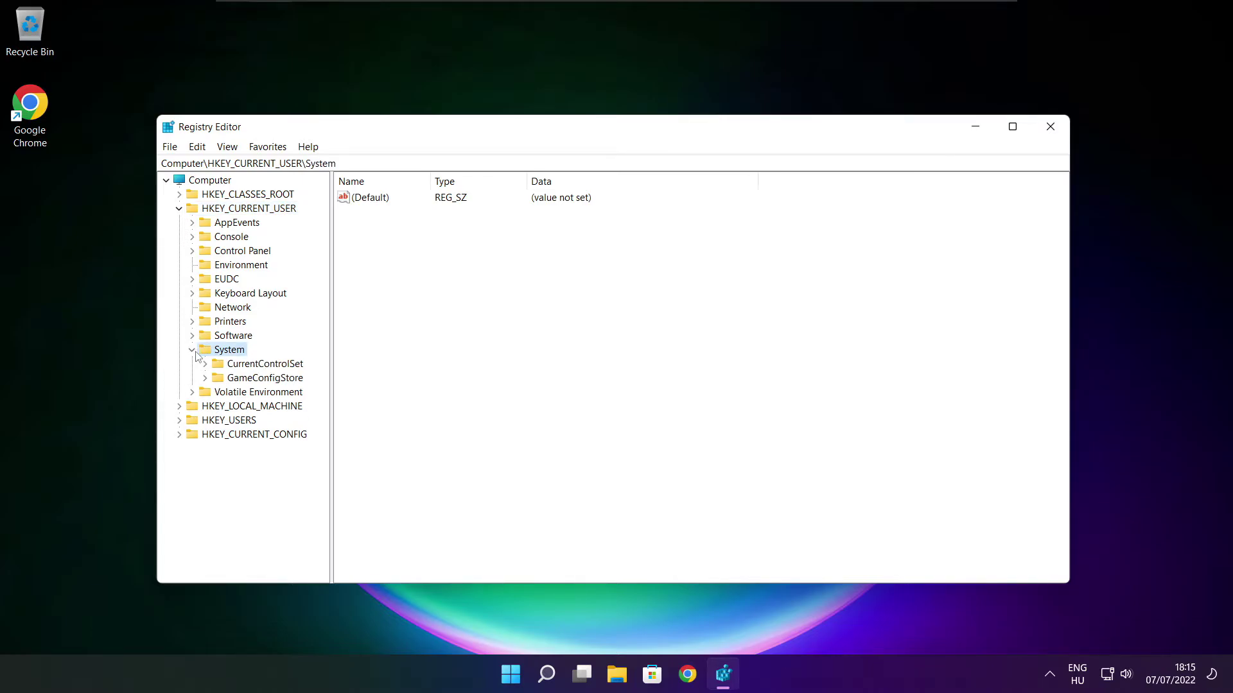
left_click(244, 383)
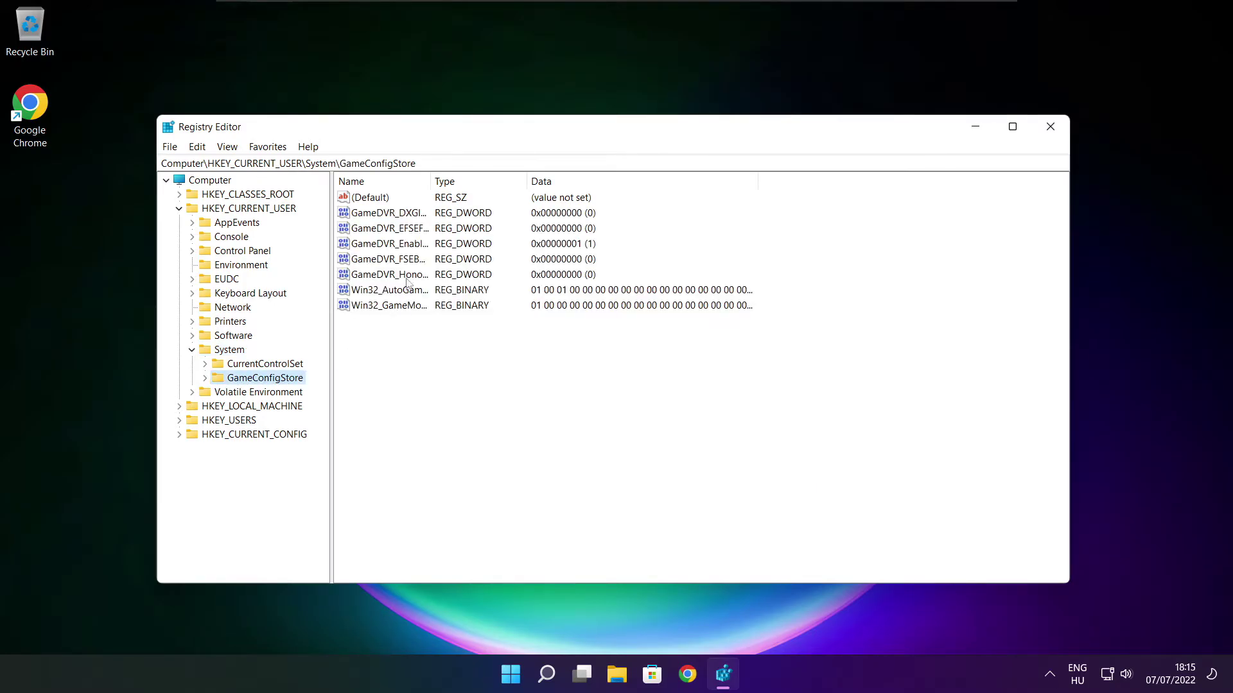
left_click_drag(431, 175, 543, 176)
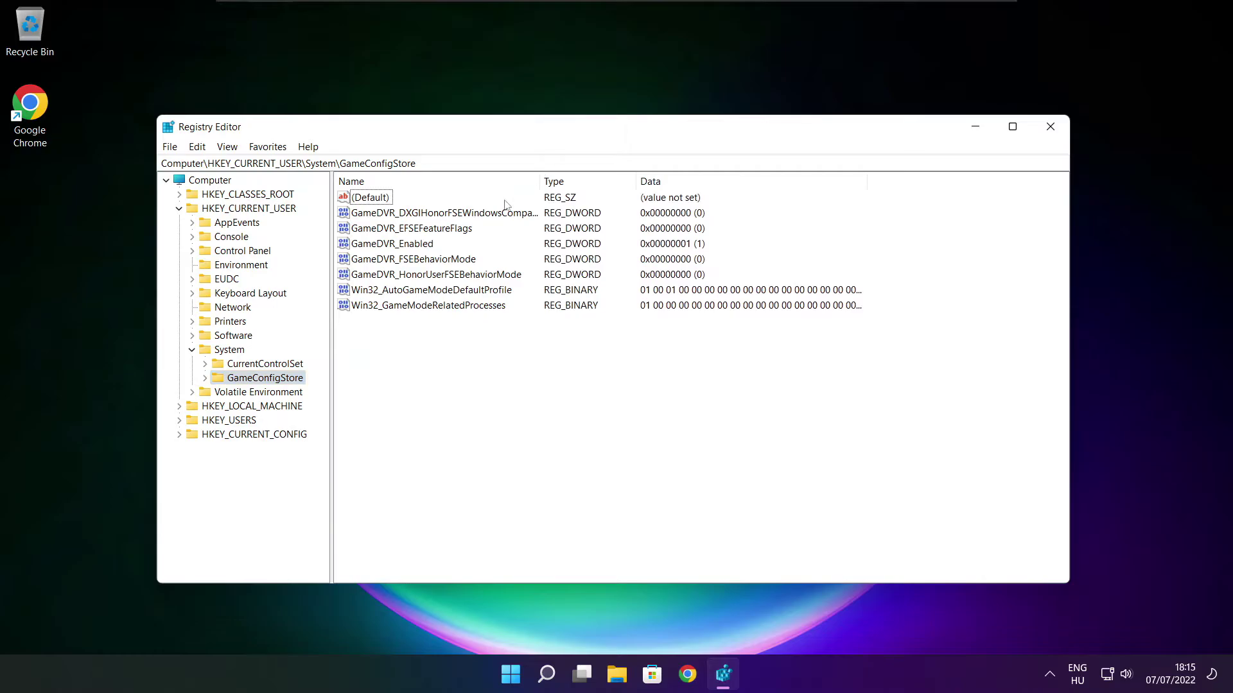
left_click(399, 246)
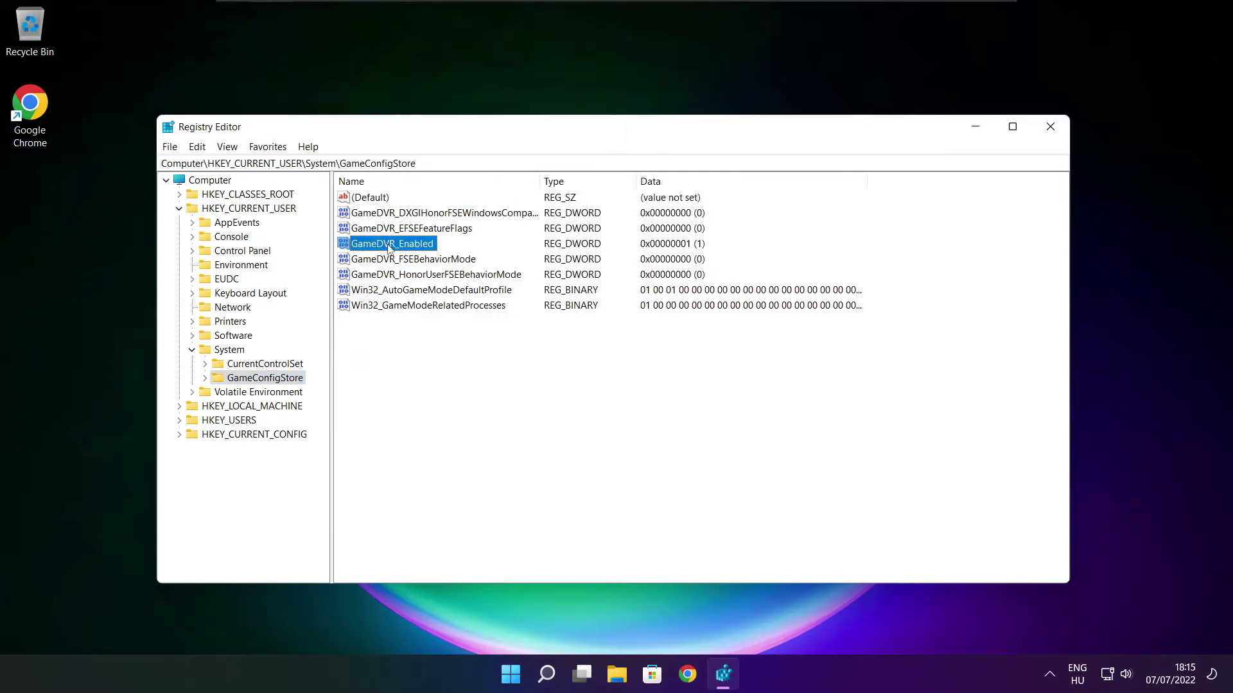
Set GameDVR_Enabled to 0, collapse HKEY_CURRENT_USER and select the HKEY_LOCAL_MACHINE hive.
double_click(389, 249)
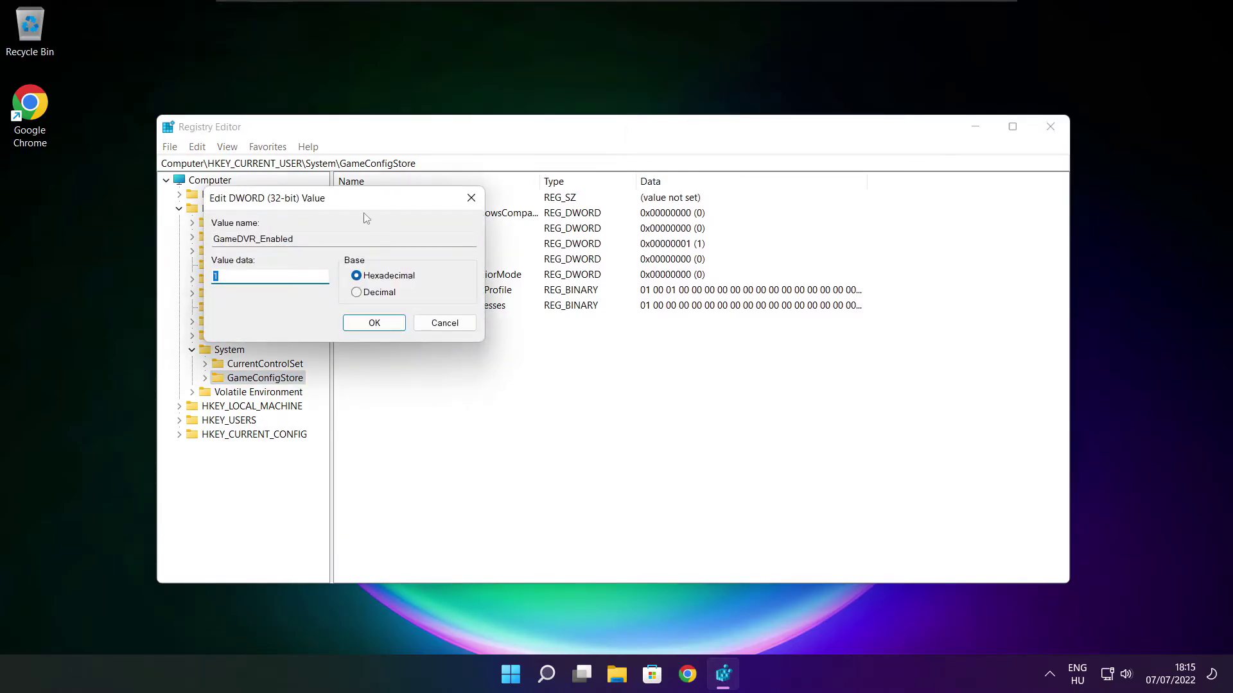
left_click_drag(415, 212, 648, 255)
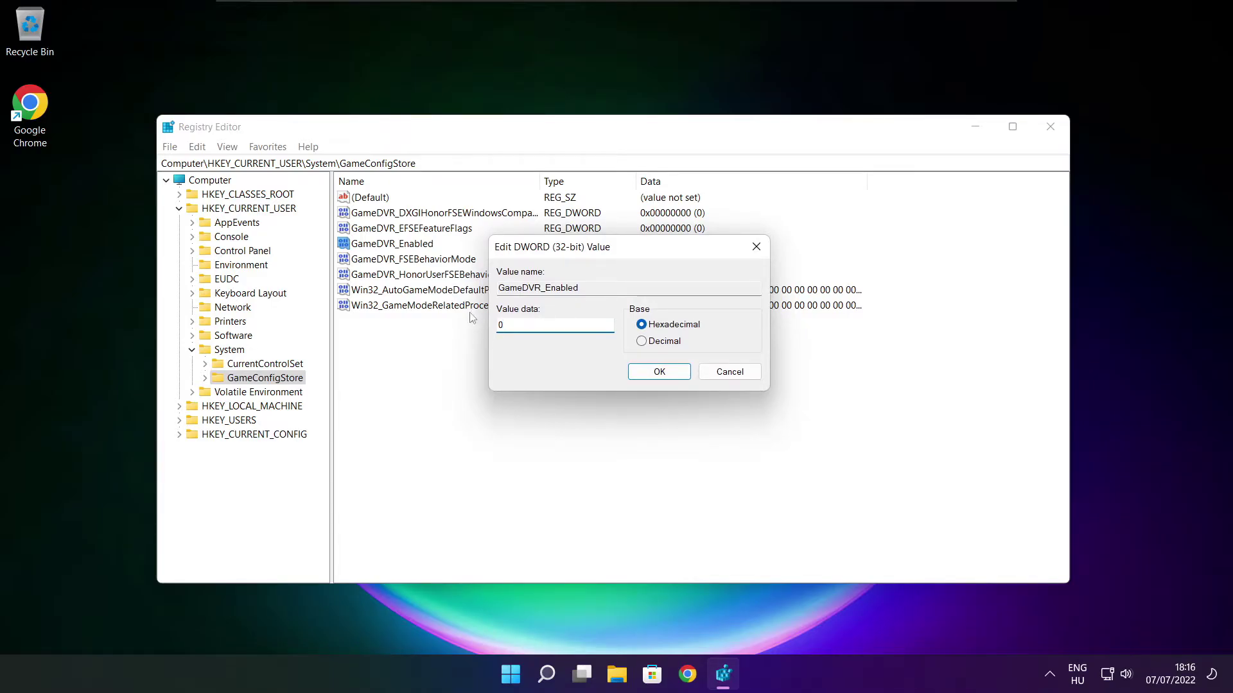
left_click(662, 379)
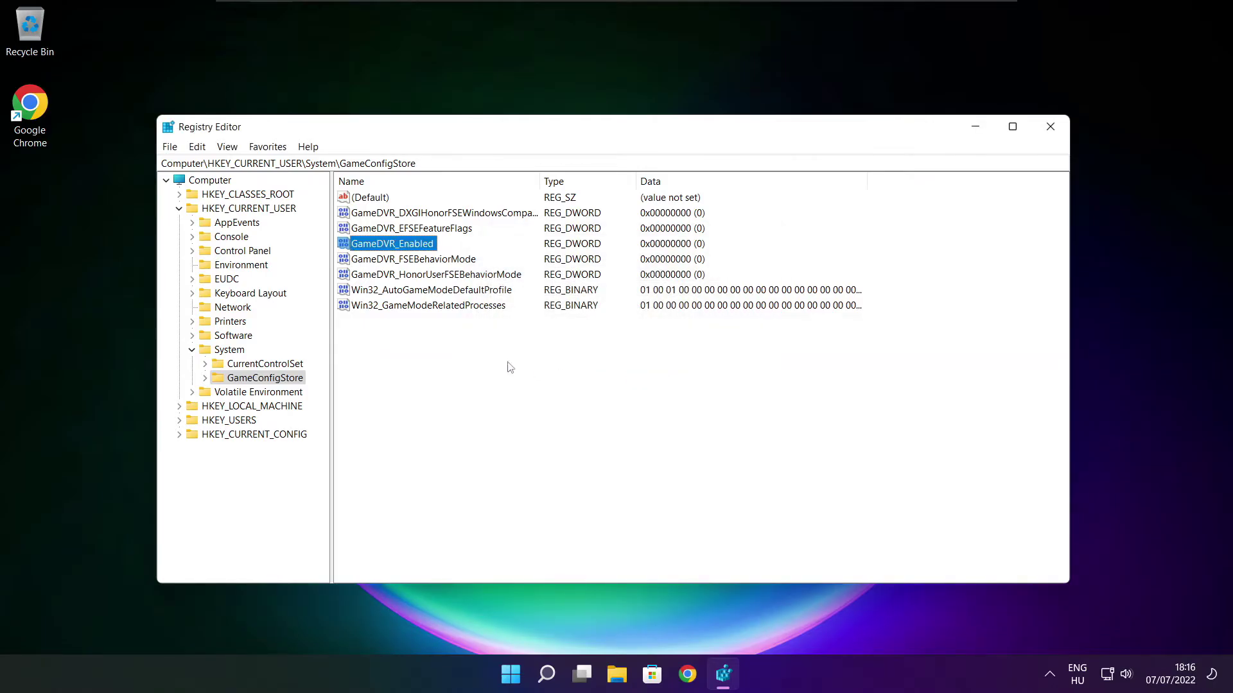
left_click(179, 209)
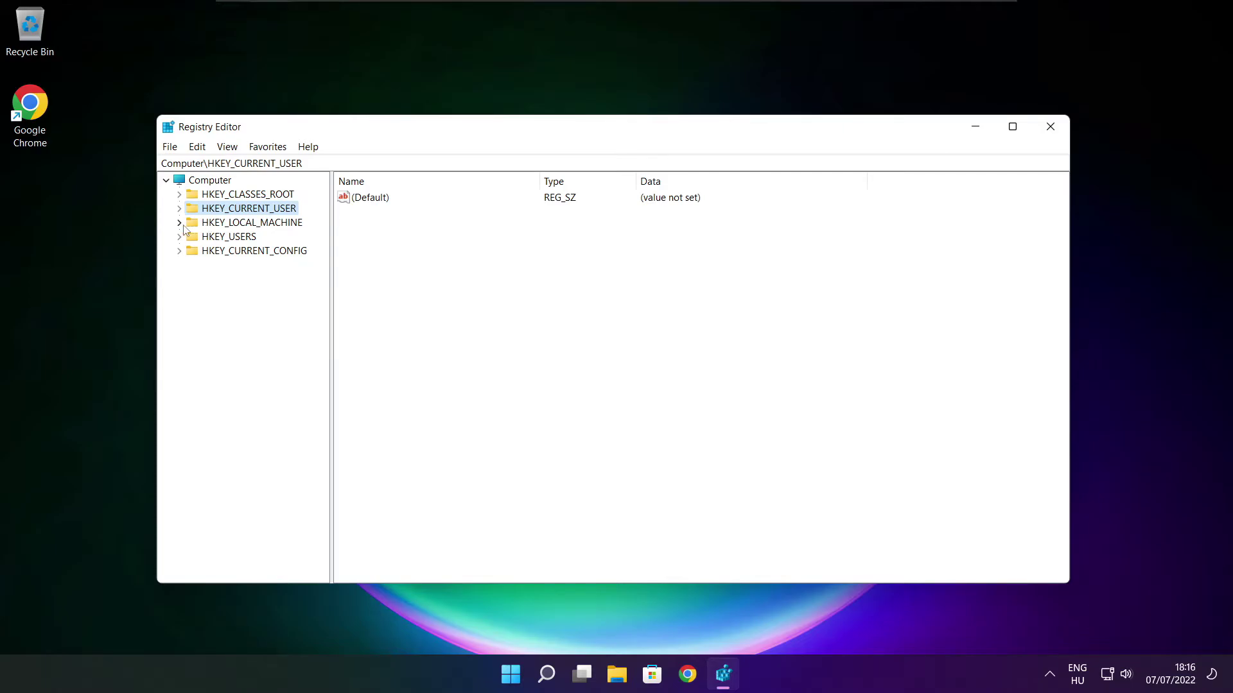
left_click(193, 223)
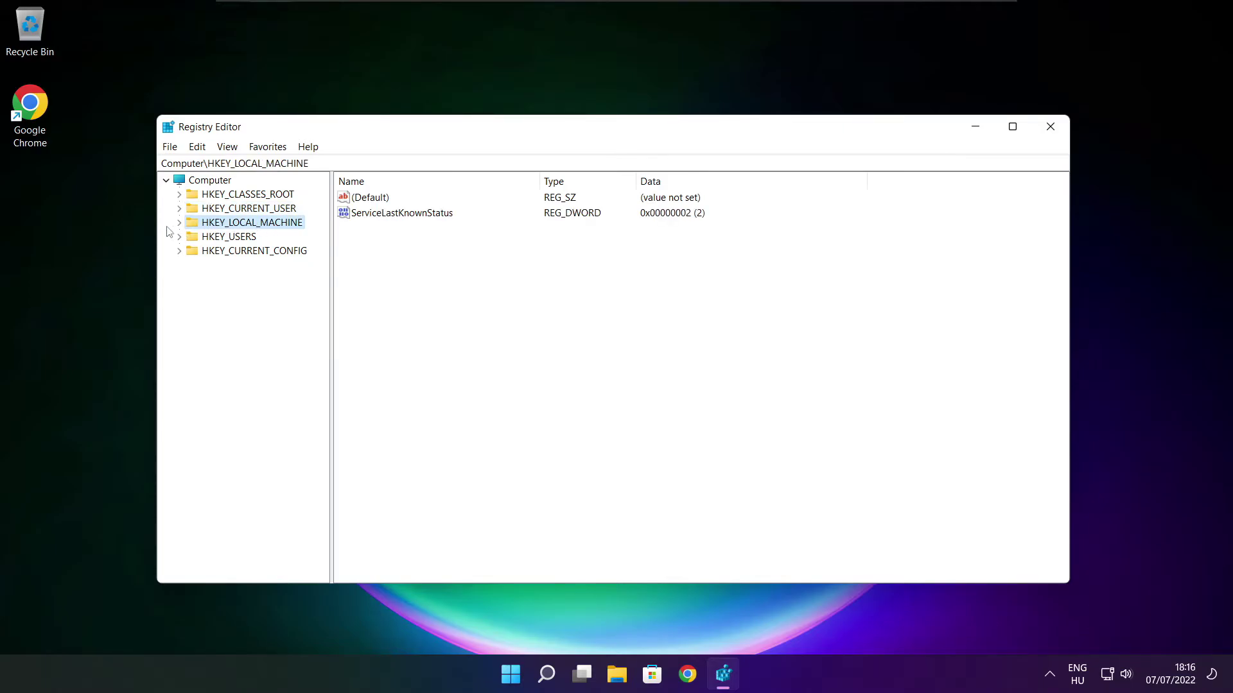
Expand HKEY_LOCAL_MACHINE > SOFTWARE > Microsoft in the key tree.
left_click(179, 222)
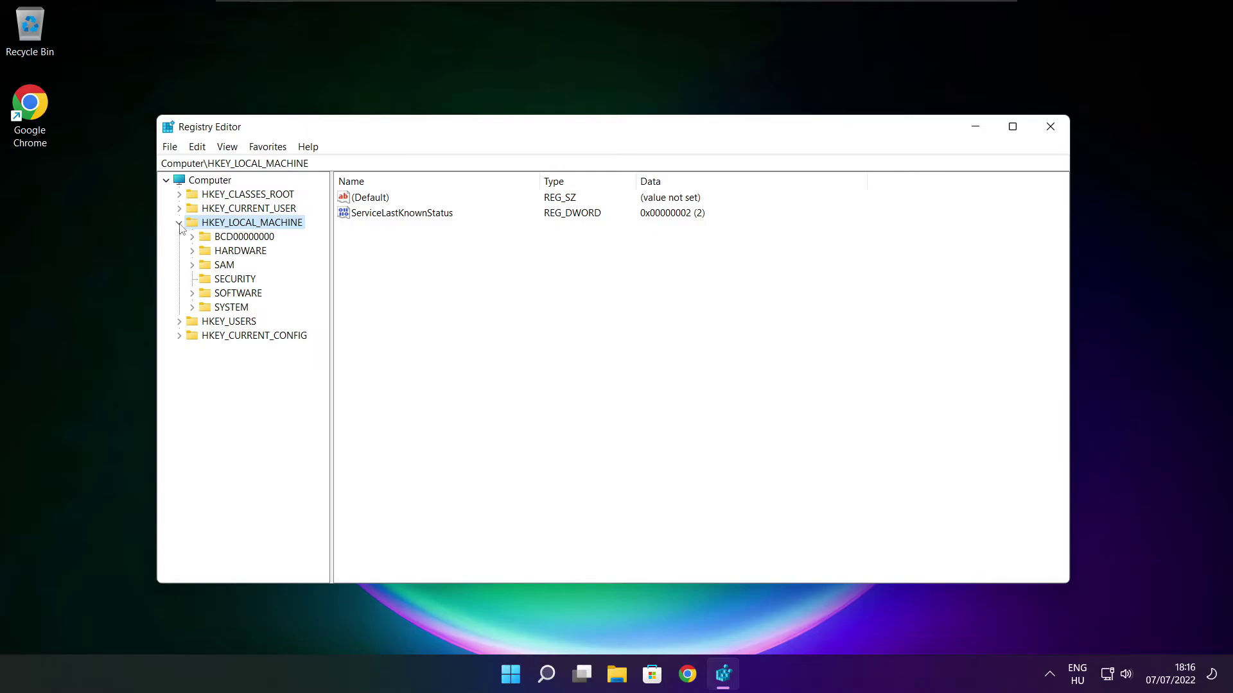
left_click(222, 295)
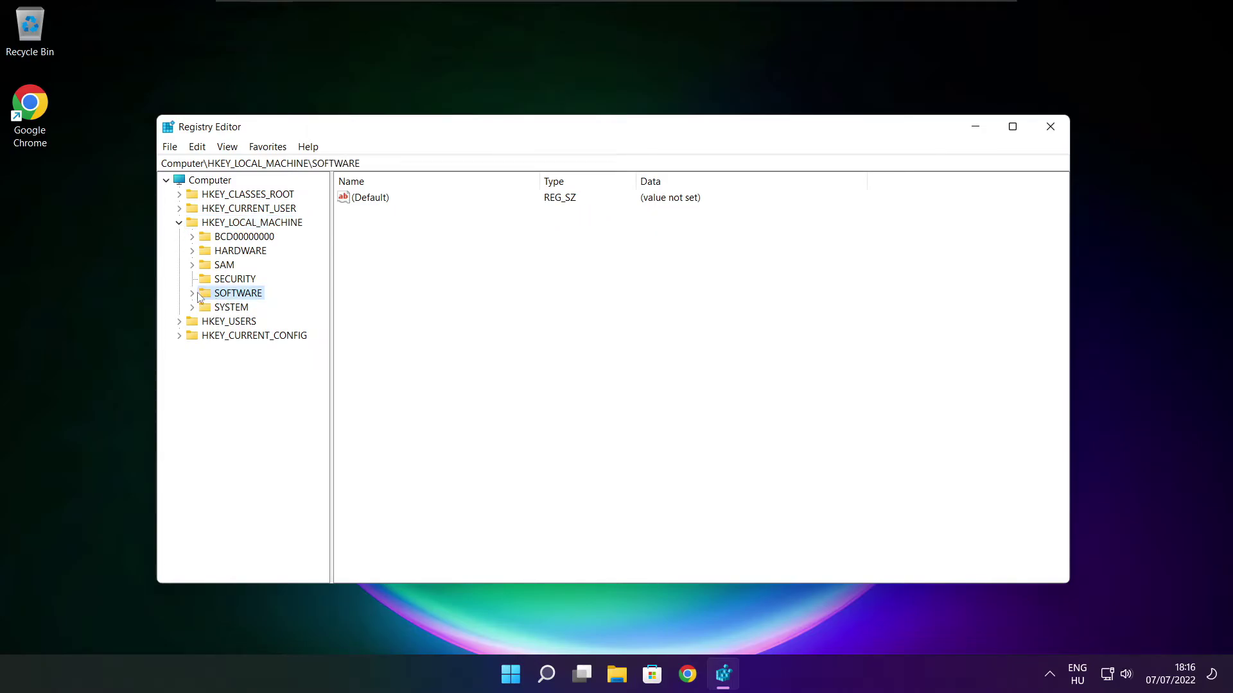
left_click(192, 294)
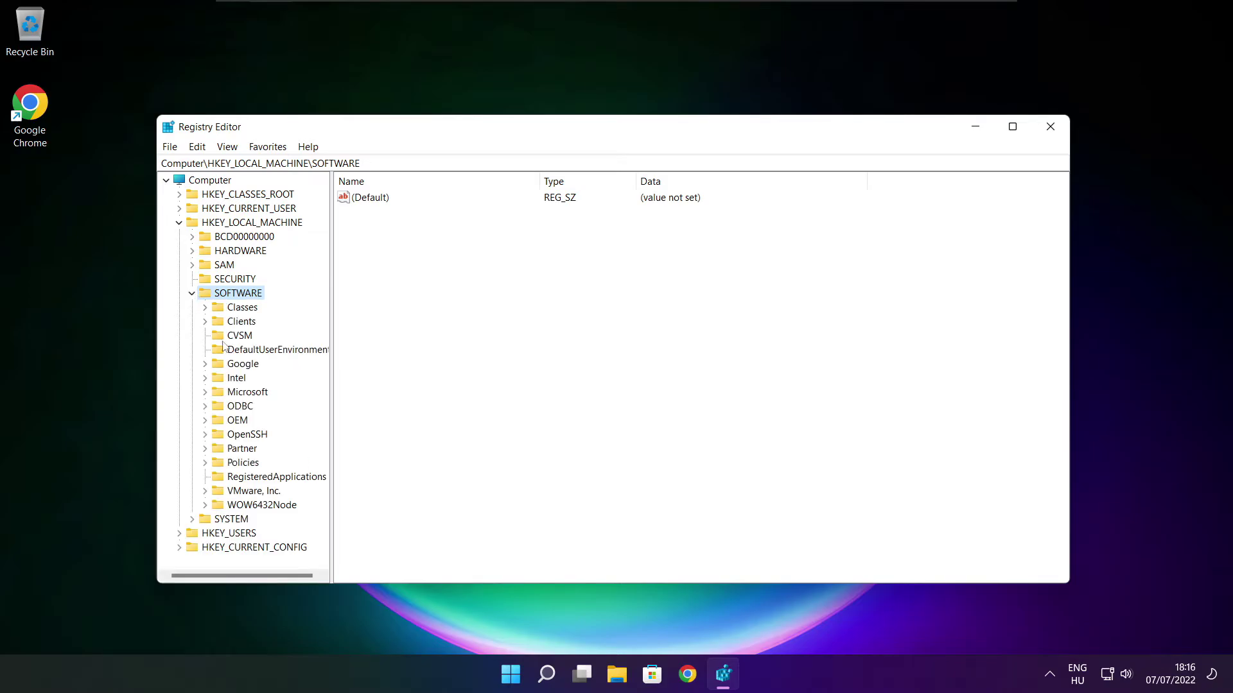
left_click(210, 395)
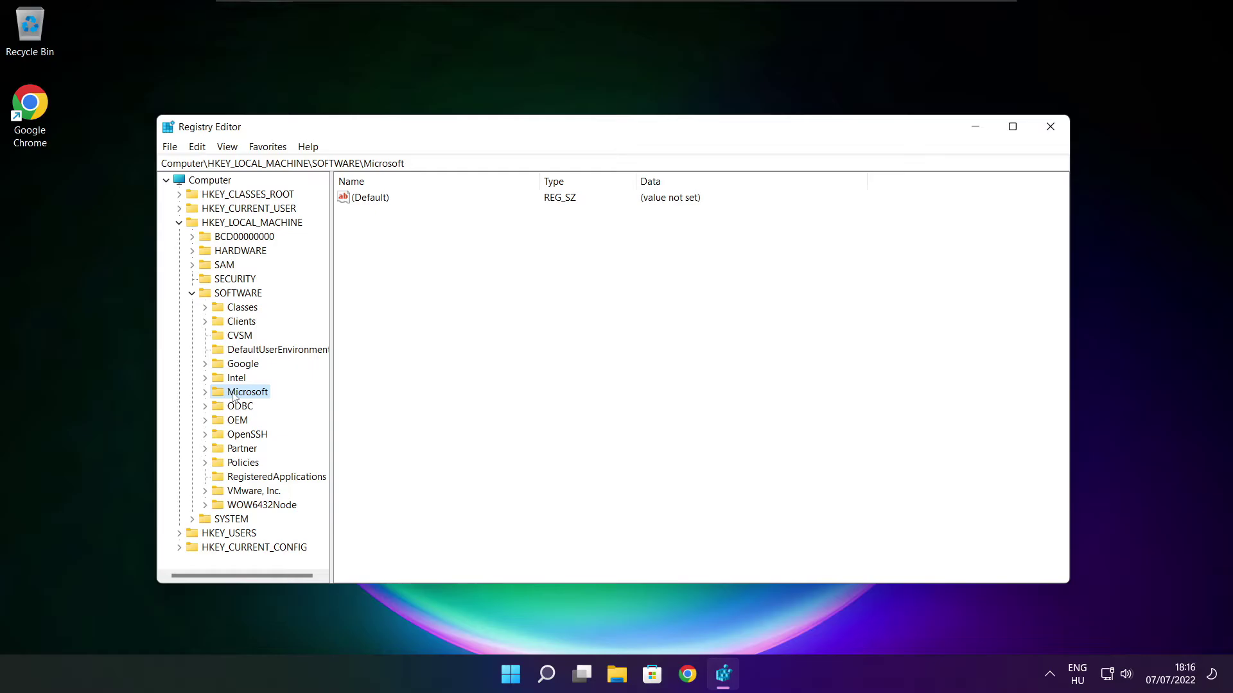
left_click(205, 393)
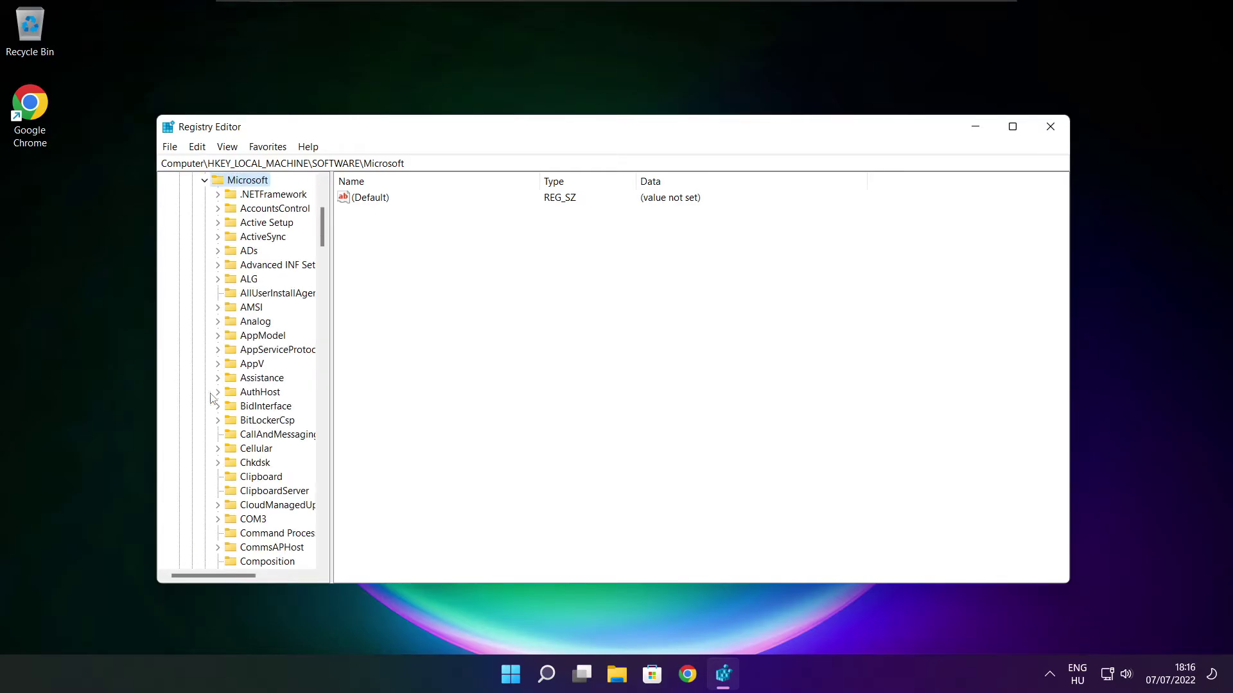
scroll(251, 385, "down", 20)
scroll(252, 384, "down", 20)
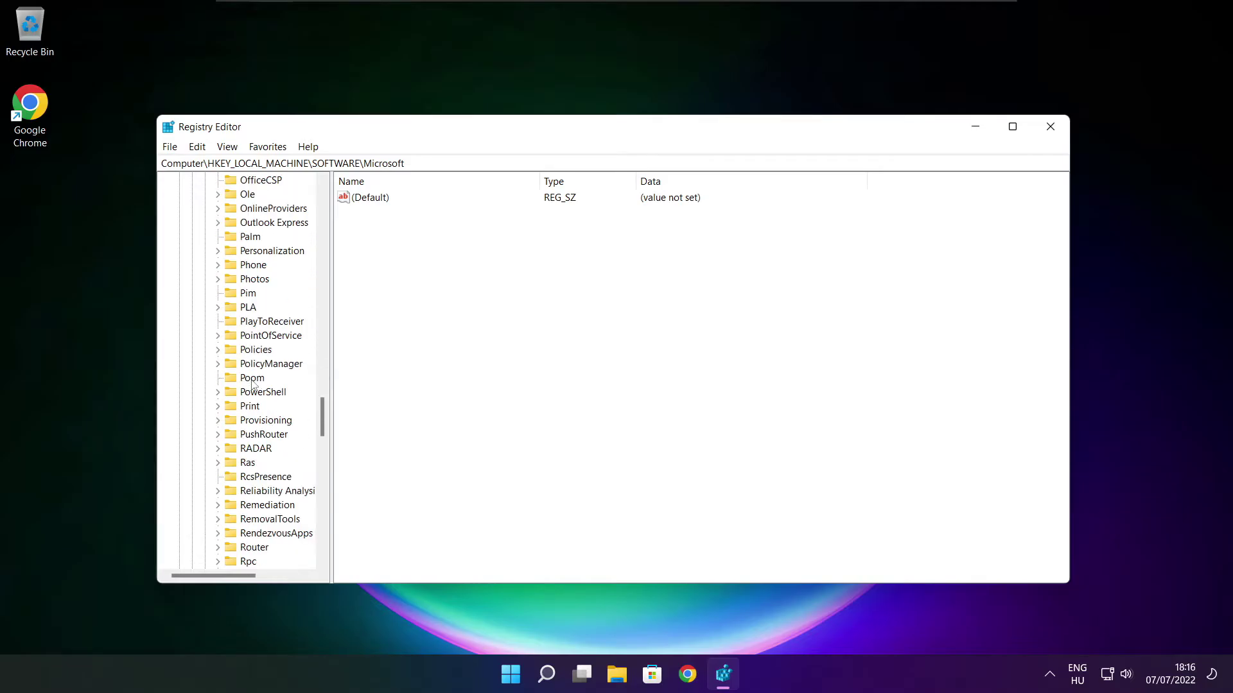
scroll(252, 383, "down", 1)
scroll(254, 363, "up", 1)
Expand PolicyManager\default to reveal its policy subkeys and widen the key tree pane.
left_click(255, 365)
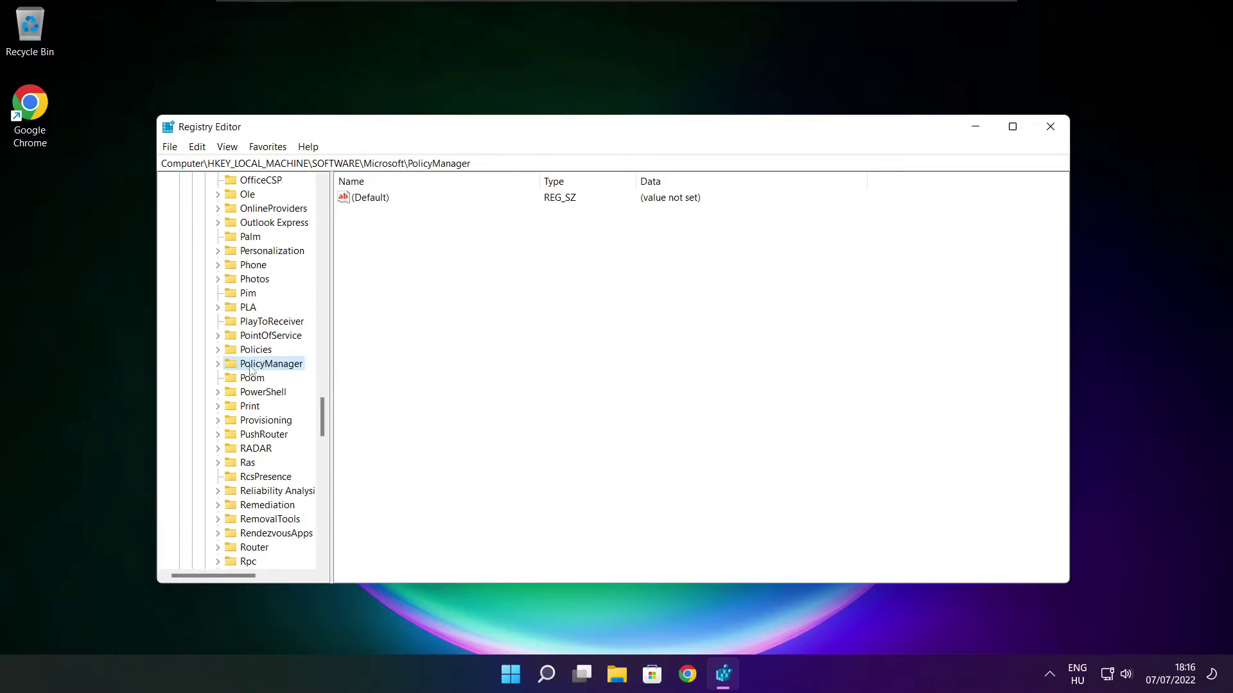
left_click(218, 365)
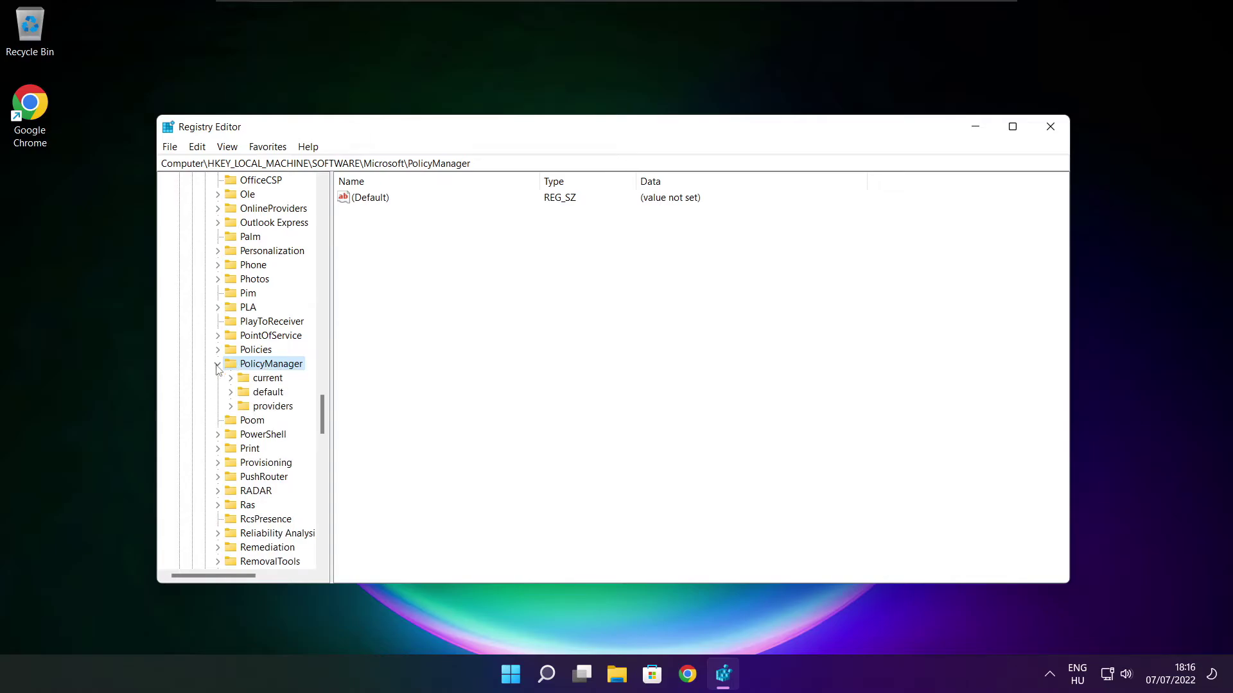
left_click(267, 394)
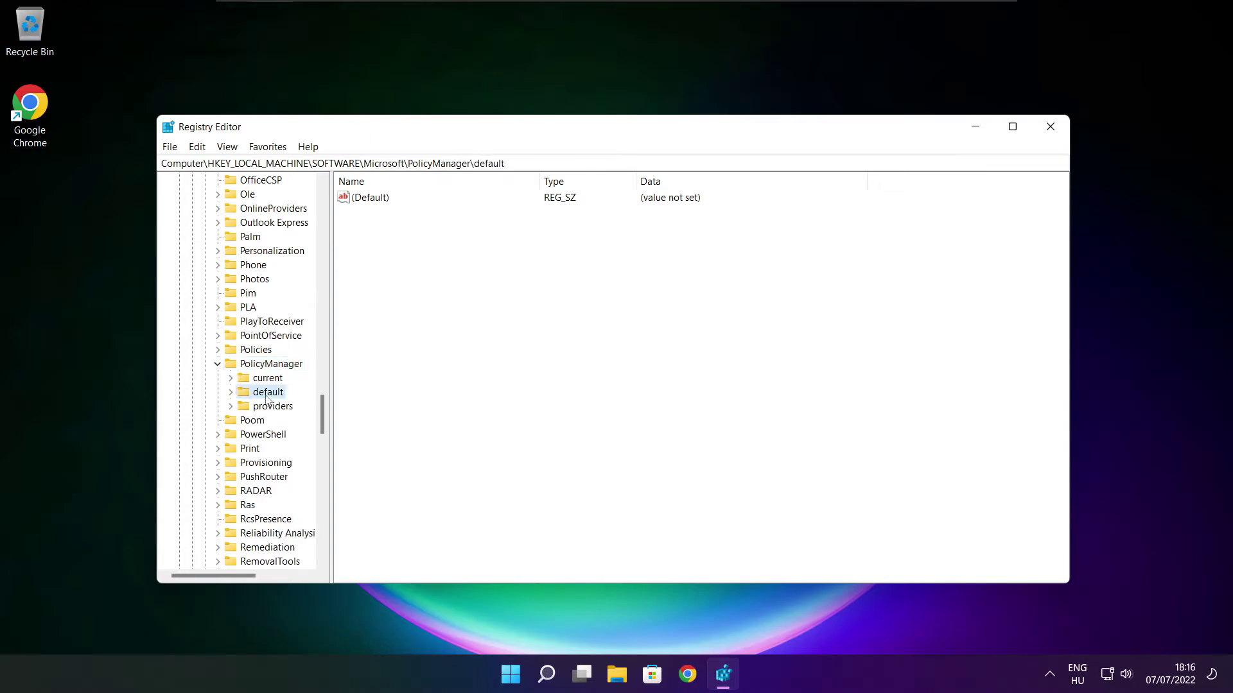
left_click(231, 393)
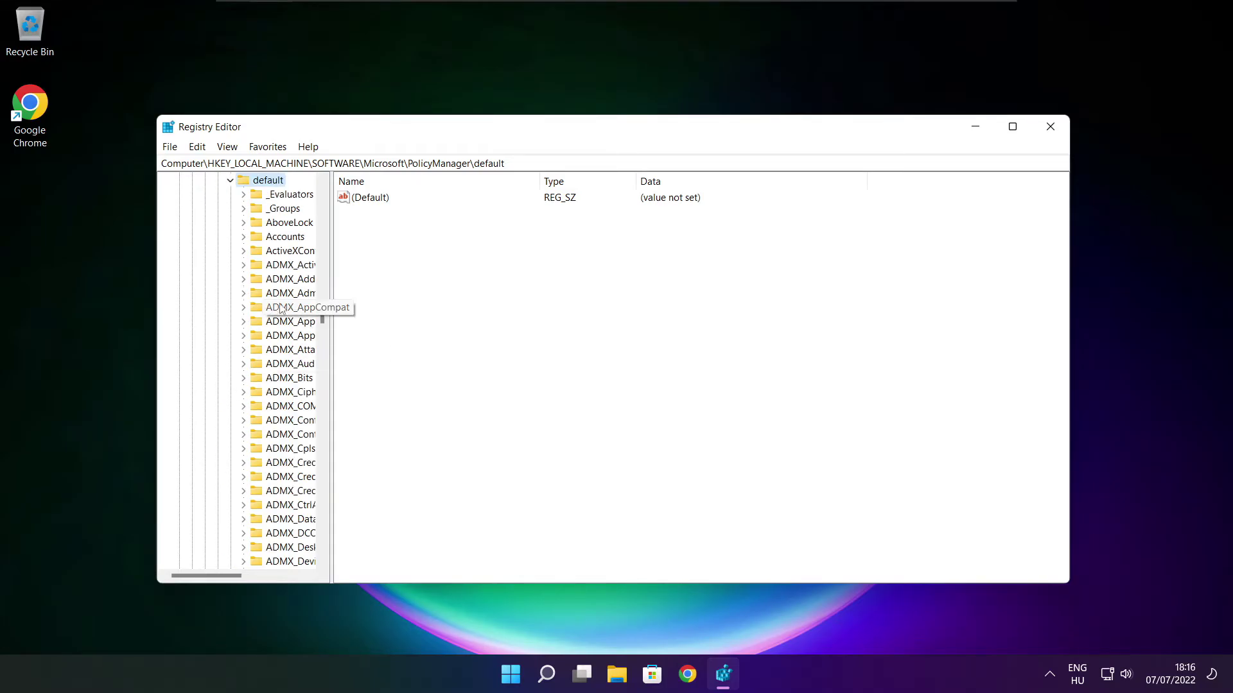
scroll(285, 282, "down", 15)
scroll(285, 283, "down", 15)
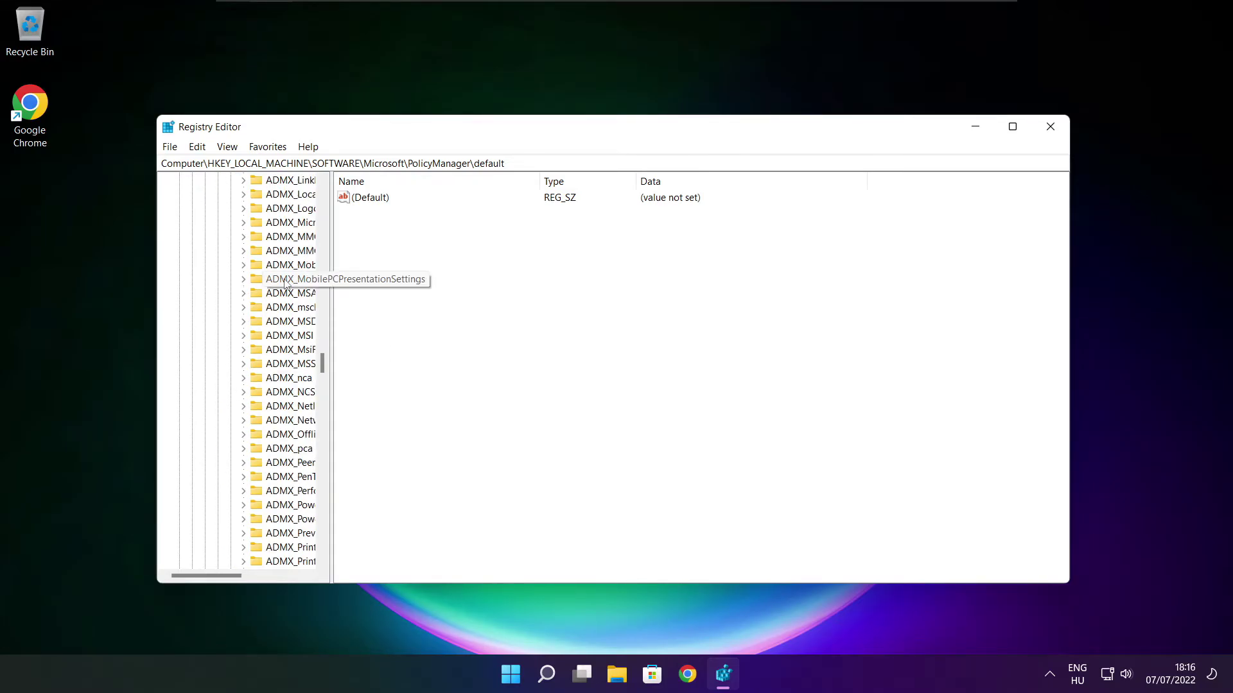
left_click_drag(330, 279, 408, 283)
scroll(297, 270, "up", 1)
Expand ApplicationManagement and select its AllowGameDVR subkey.
left_click(298, 266)
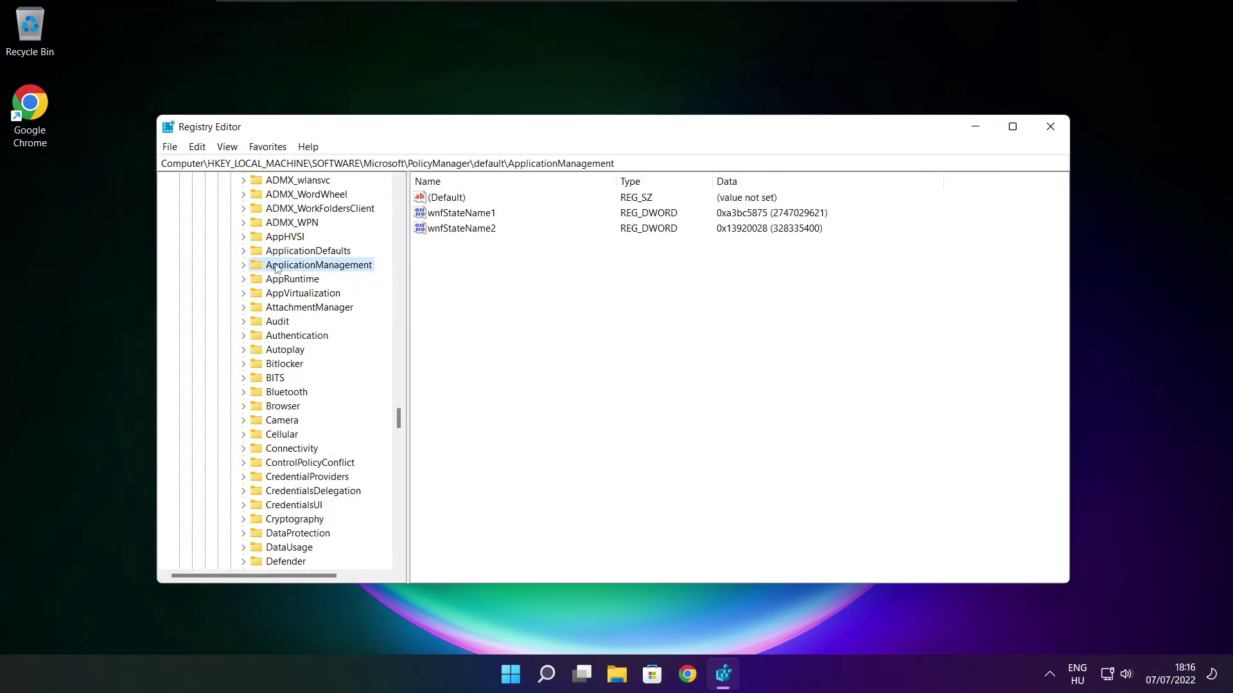
left_click(244, 265)
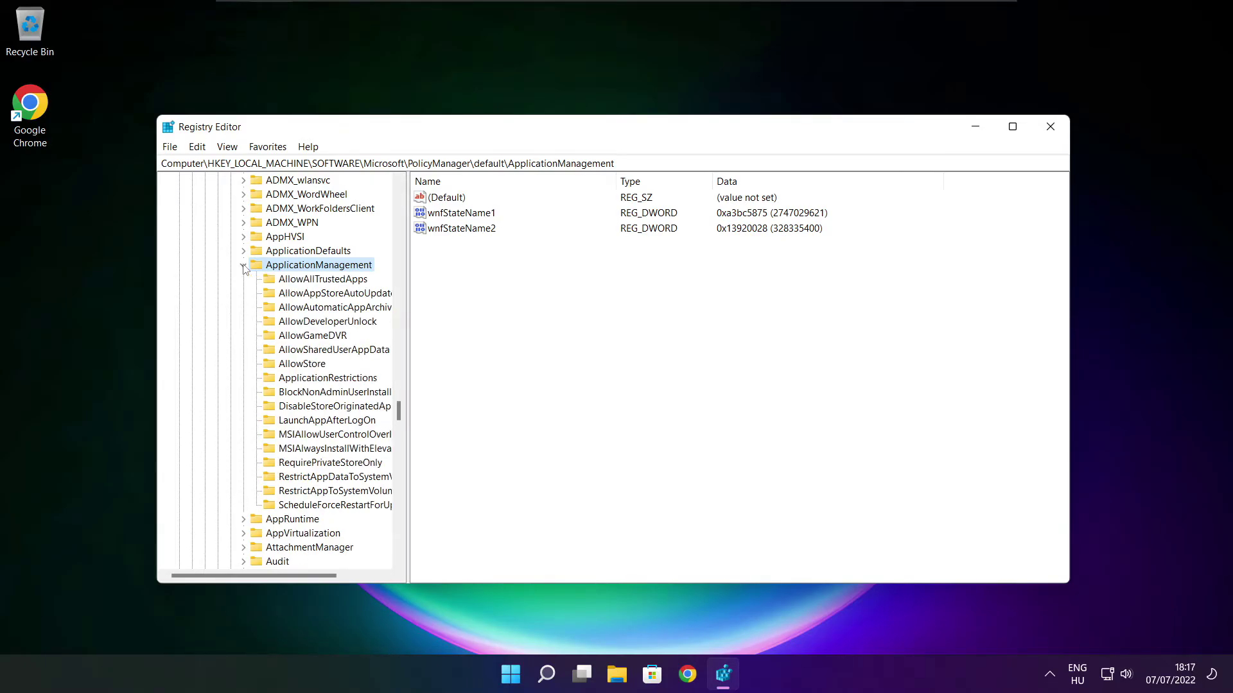
left_click_drag(408, 323, 421, 323)
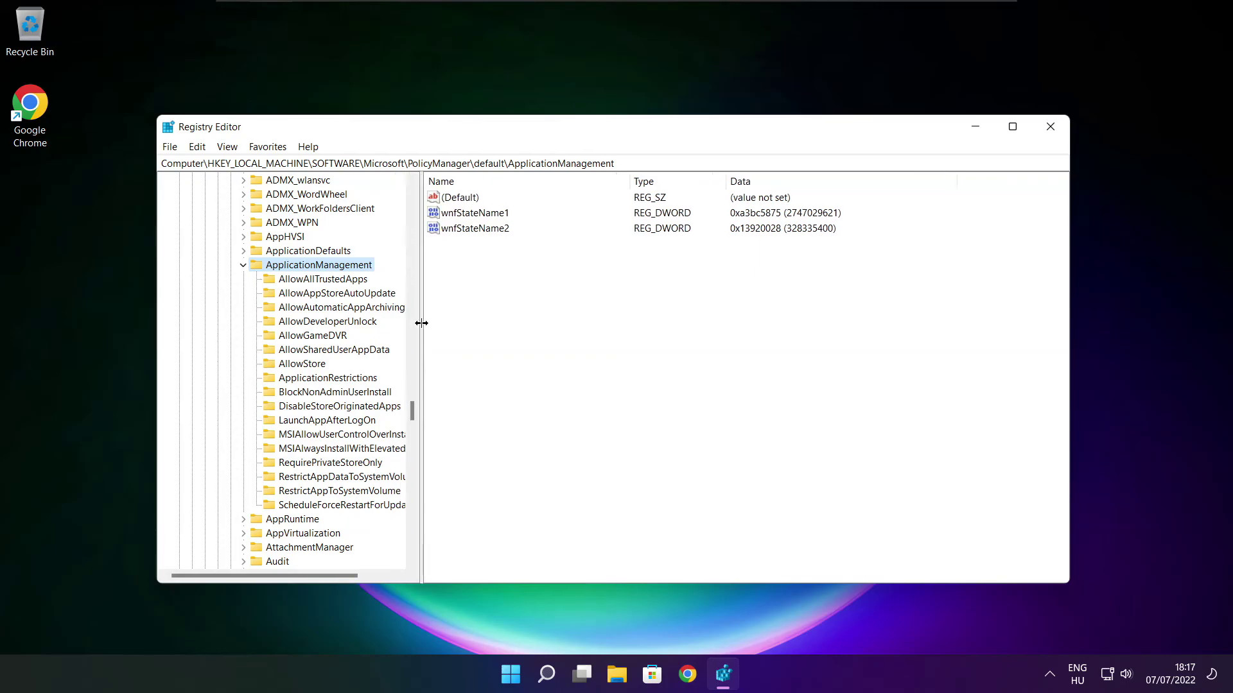
left_click(314, 335)
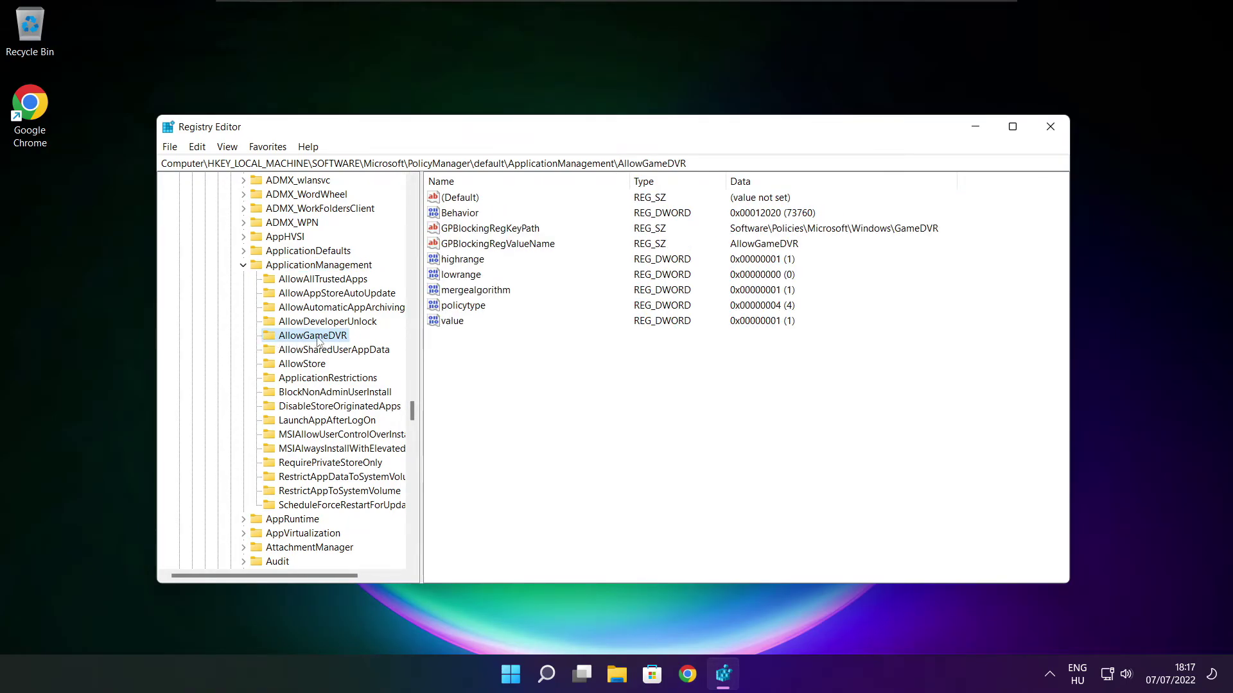
Change AllowGameDVR's value entry from 1 to 0, then close Registry Editor.
left_click(453, 321)
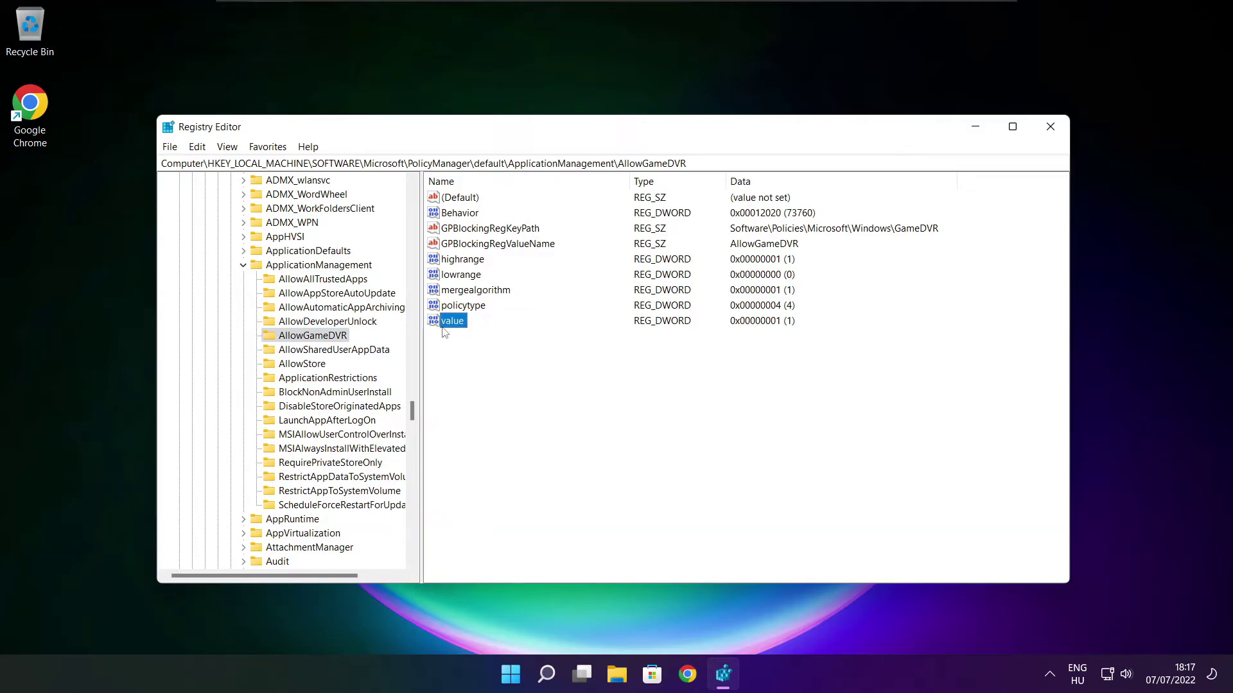
double_click(458, 322)
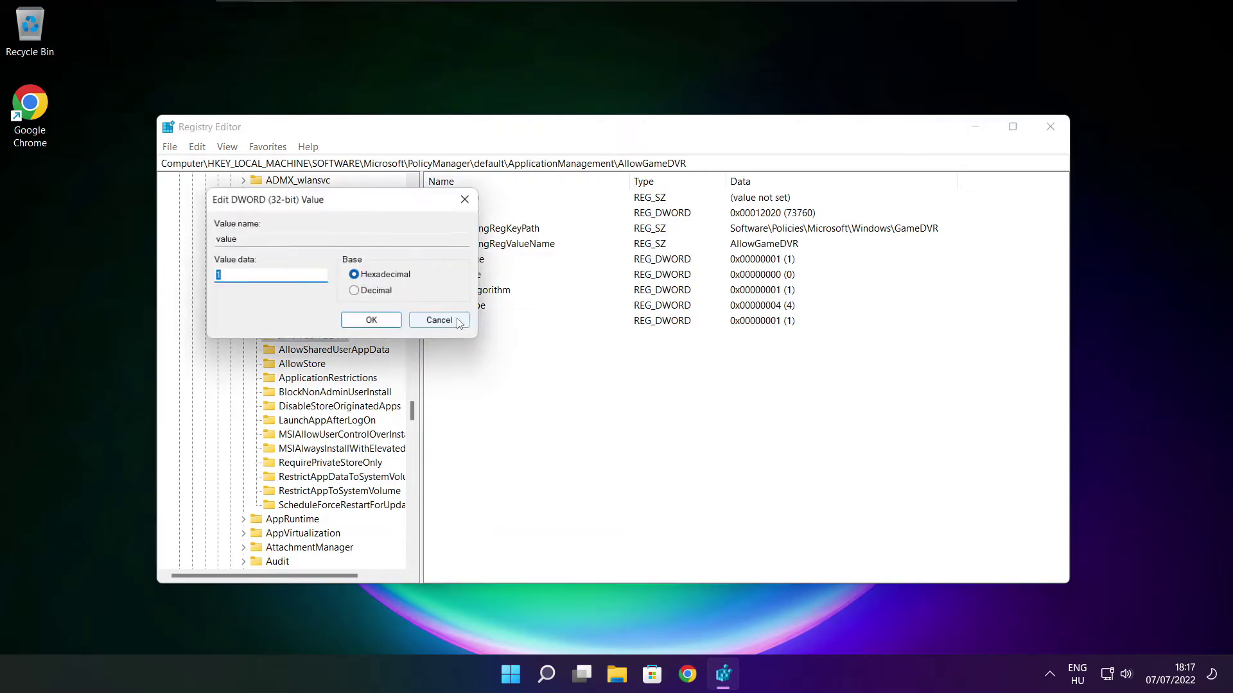
left_click_drag(348, 207, 625, 257)
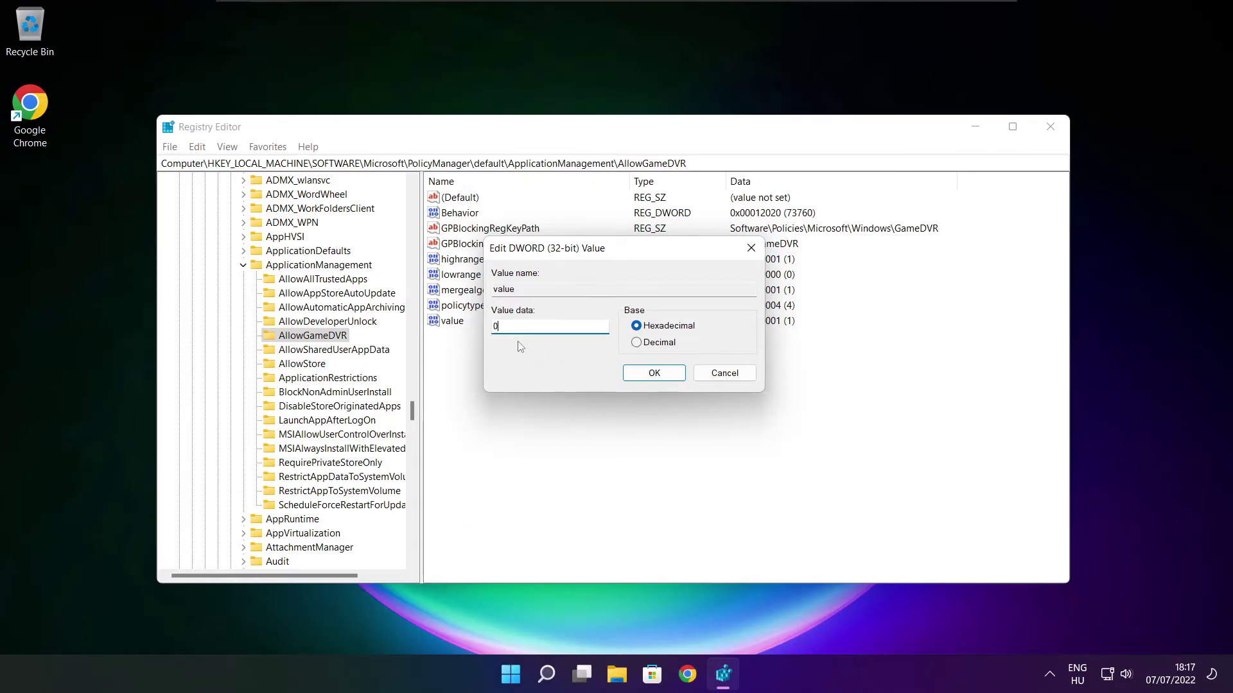
left_click(653, 375)
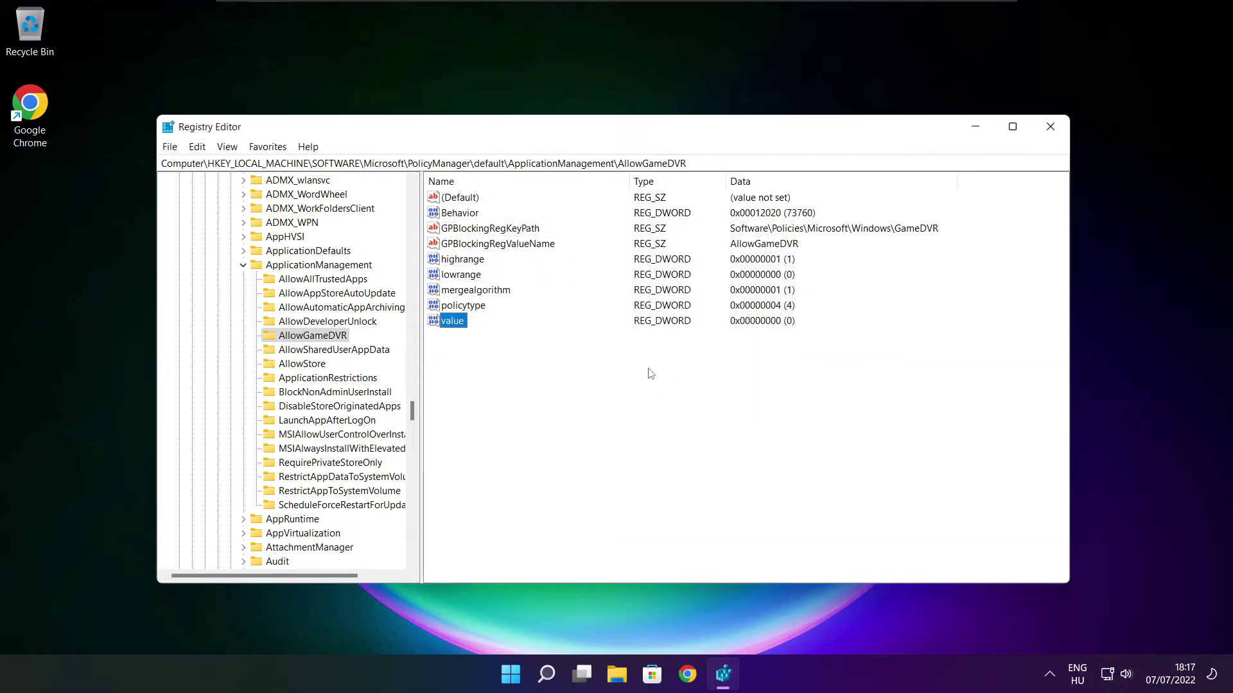
left_click(1051, 128)
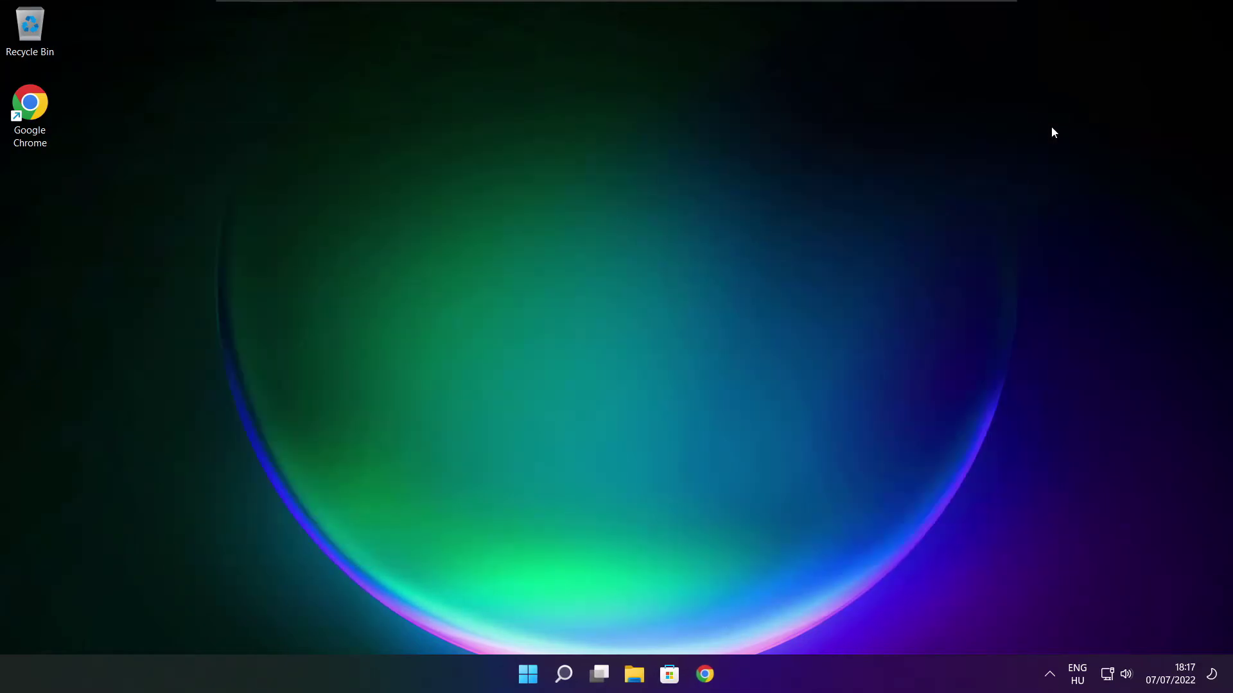
Back in Chrome, download dxwebsetup.exe from the DirectX End-User Runtime Web Installer page.
left_click(705, 675)
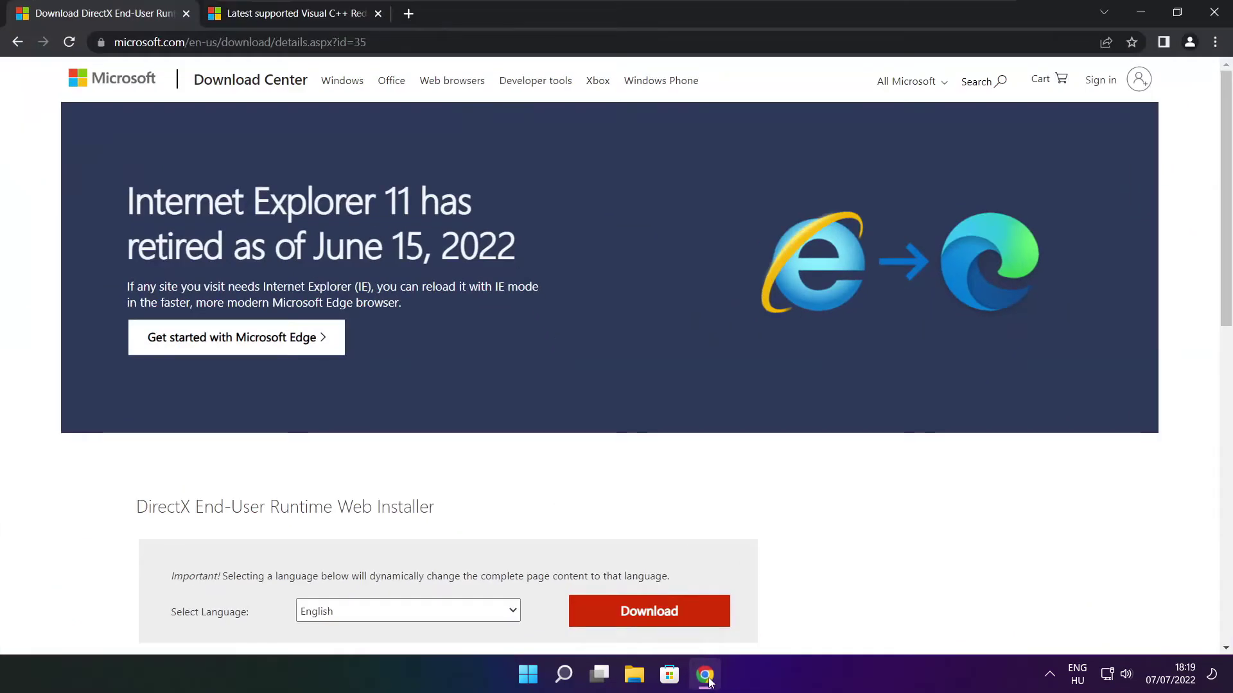
mouse_move(385, 42)
left_mouse_down()
mouse_move(115, 42)
mouse_move(379, 41)
left_mouse_up()
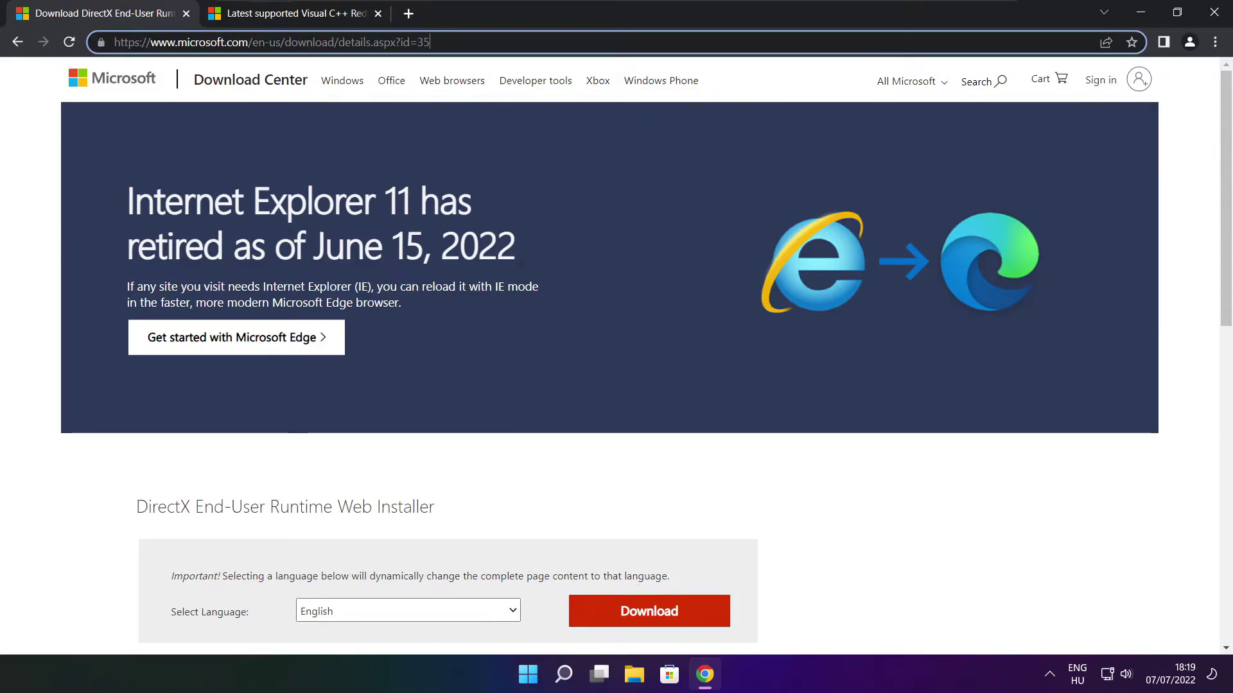
left_click(441, 464)
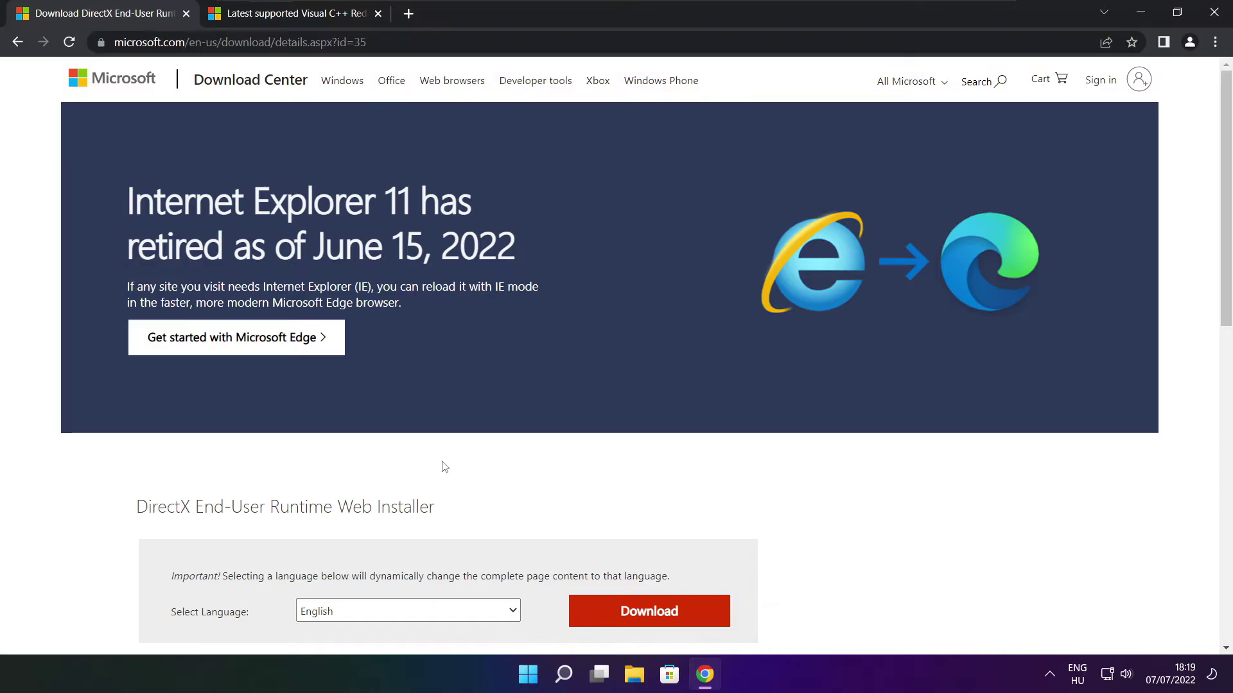
left_click_drag(1220, 182, 1221, 287)
left_click_drag(448, 266, 498, 269)
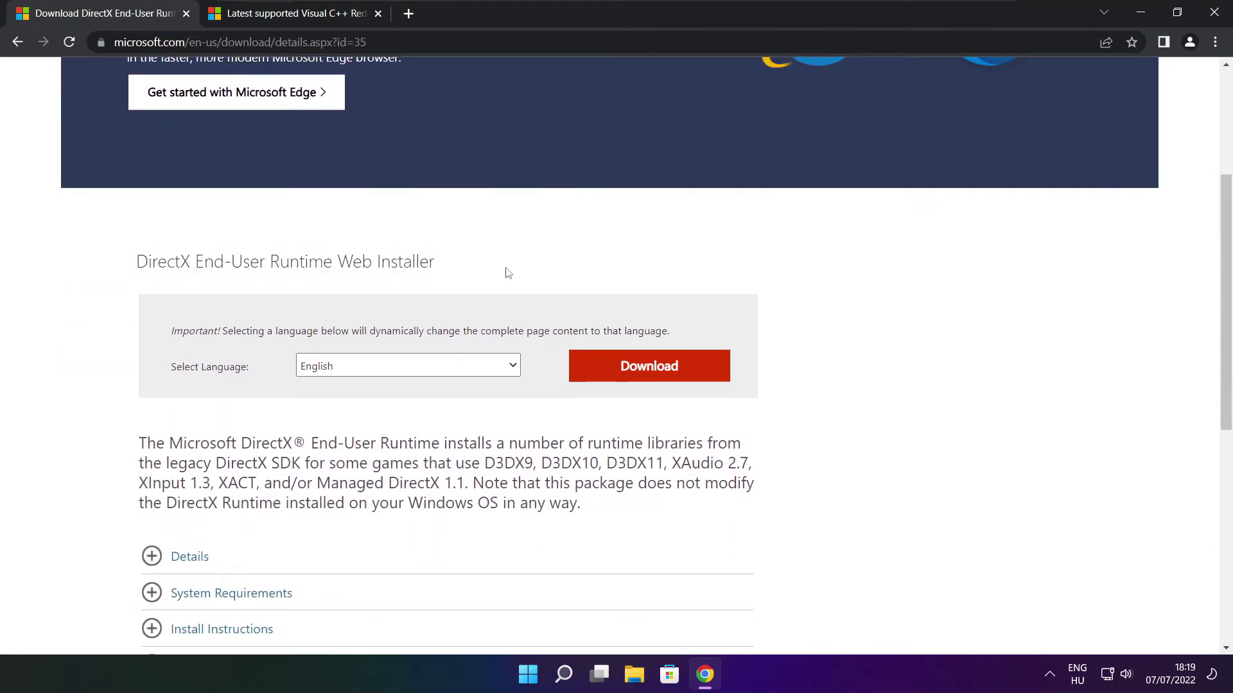
left_click(655, 368)
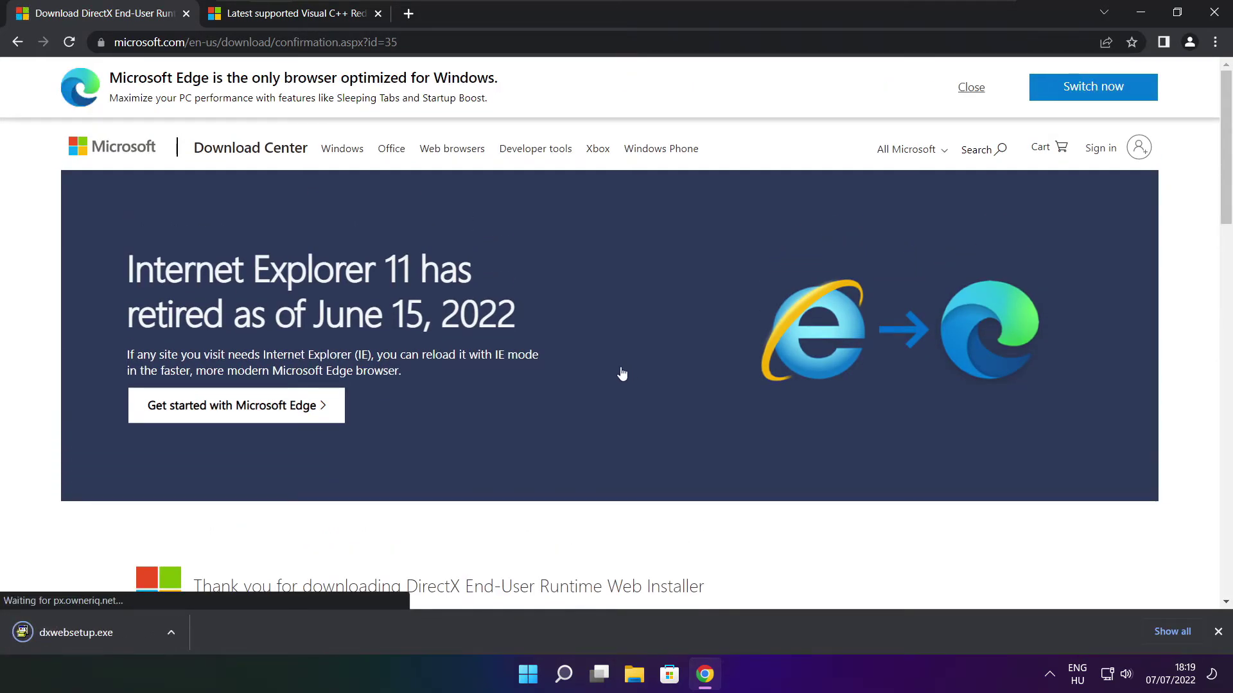
Run dxwebsetup.exe, accept the licence, skip the Bing Bar and install the DirectX runtime.
left_click(116, 633)
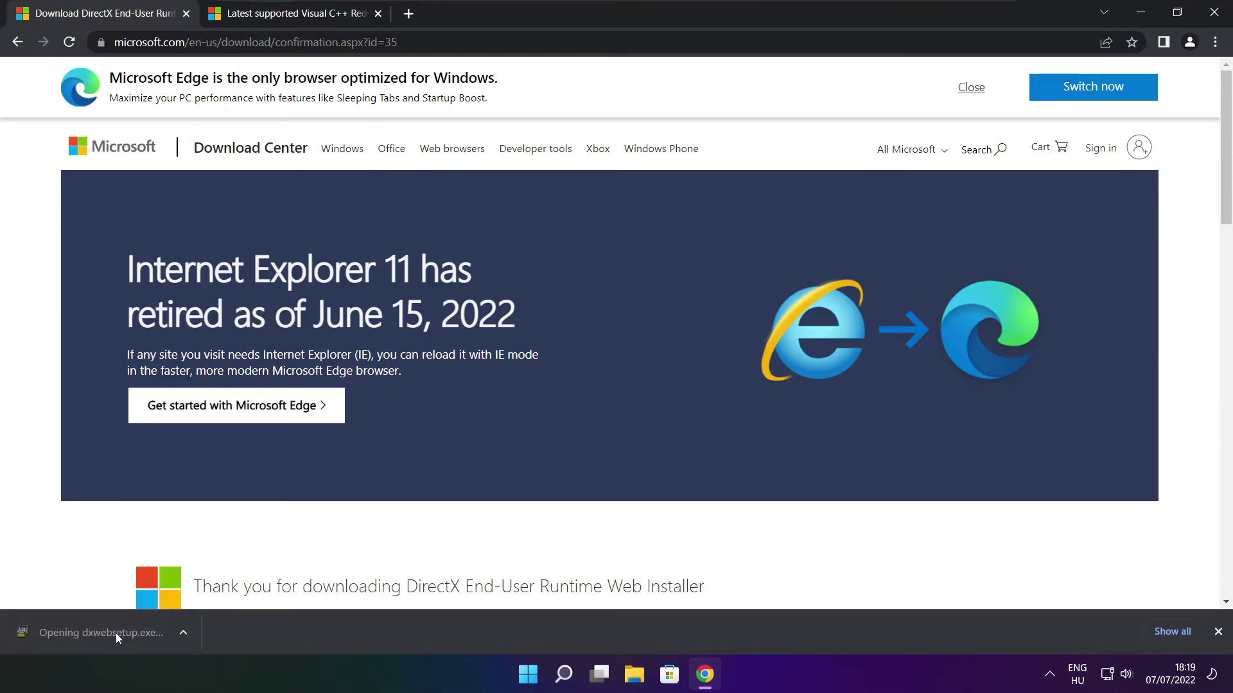
left_click_drag(260, 96, 589, 185)
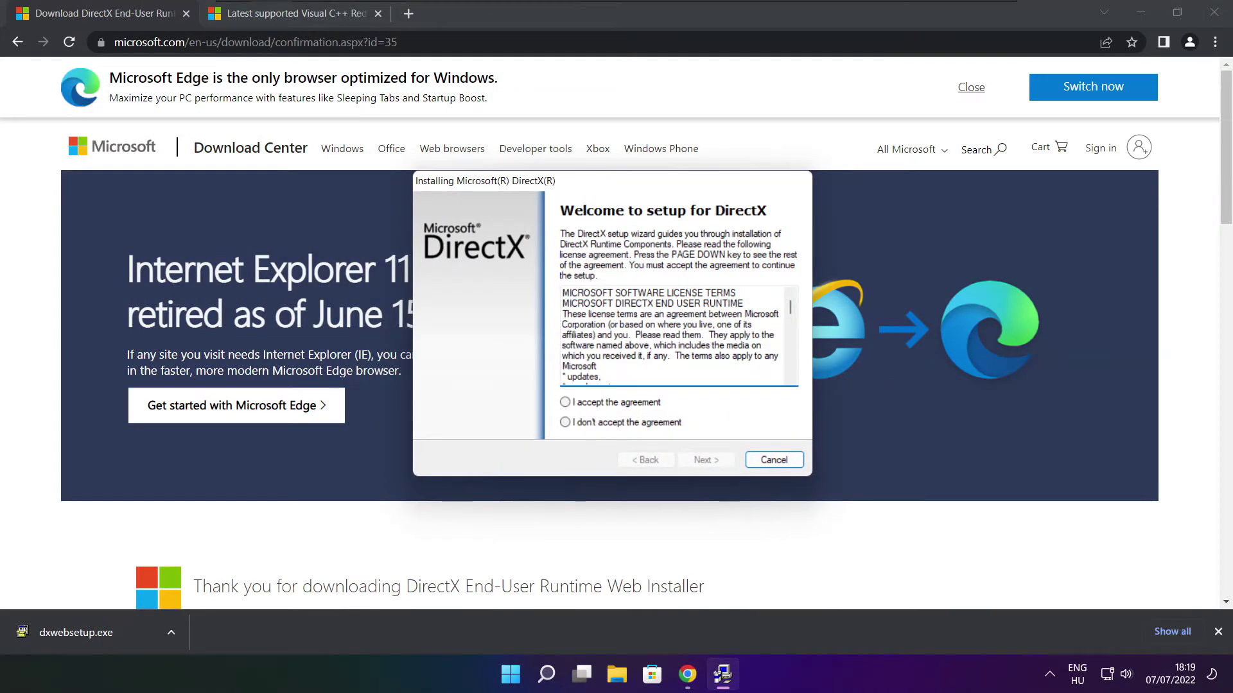
left_click_drag(790, 307, 787, 368)
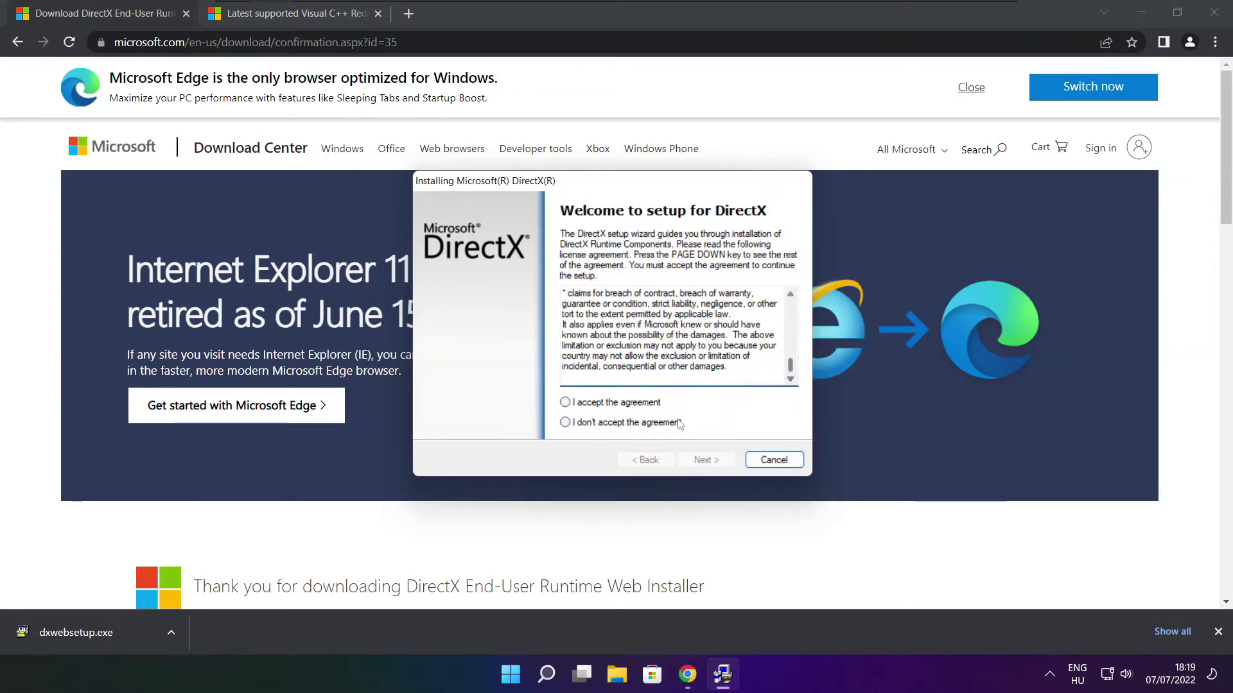
left_click(589, 403)
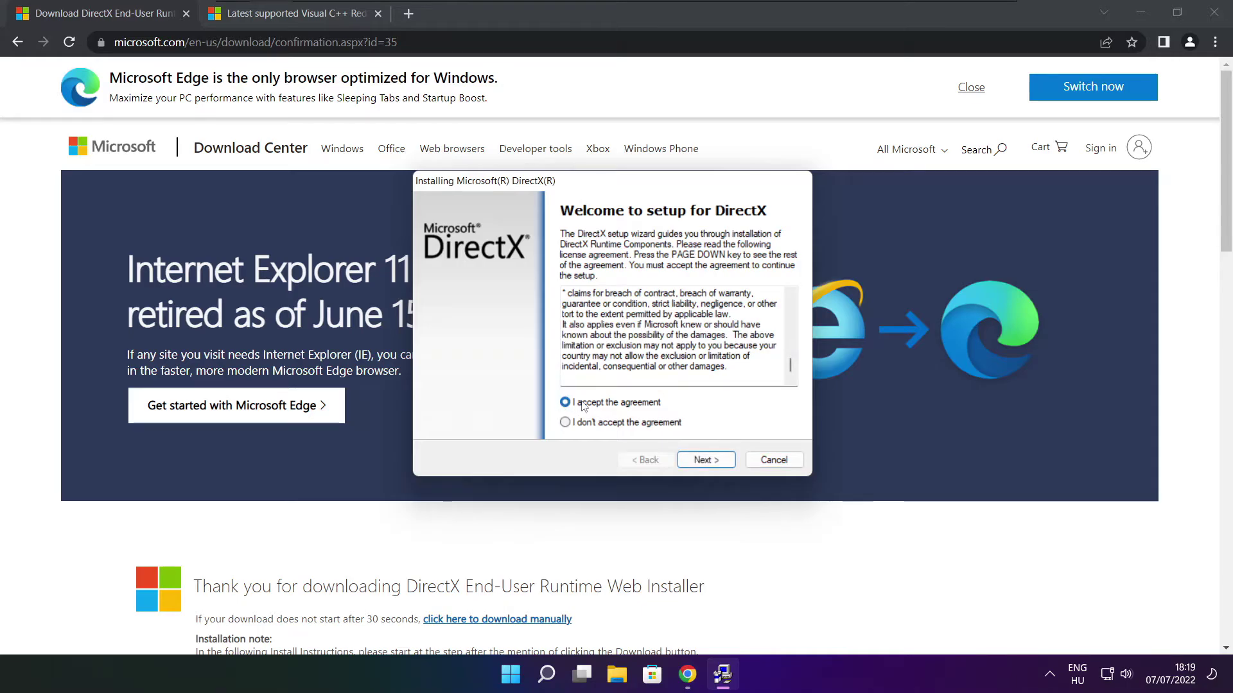
left_click(707, 460)
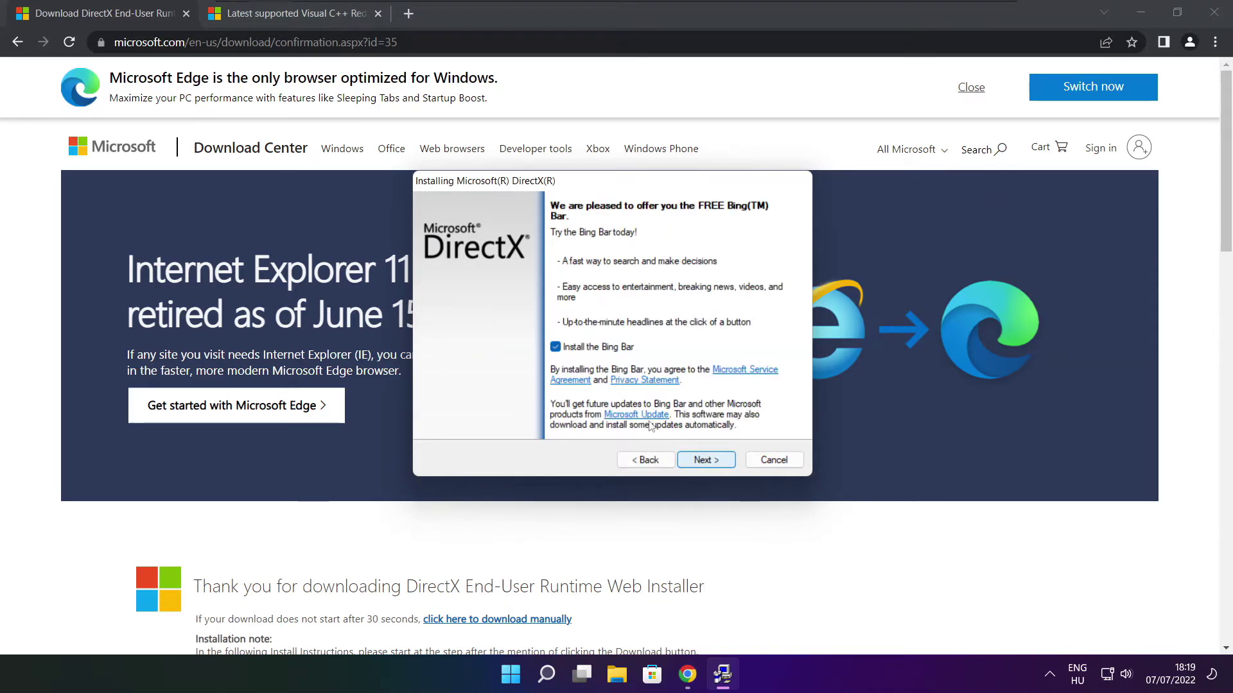
left_click(555, 347)
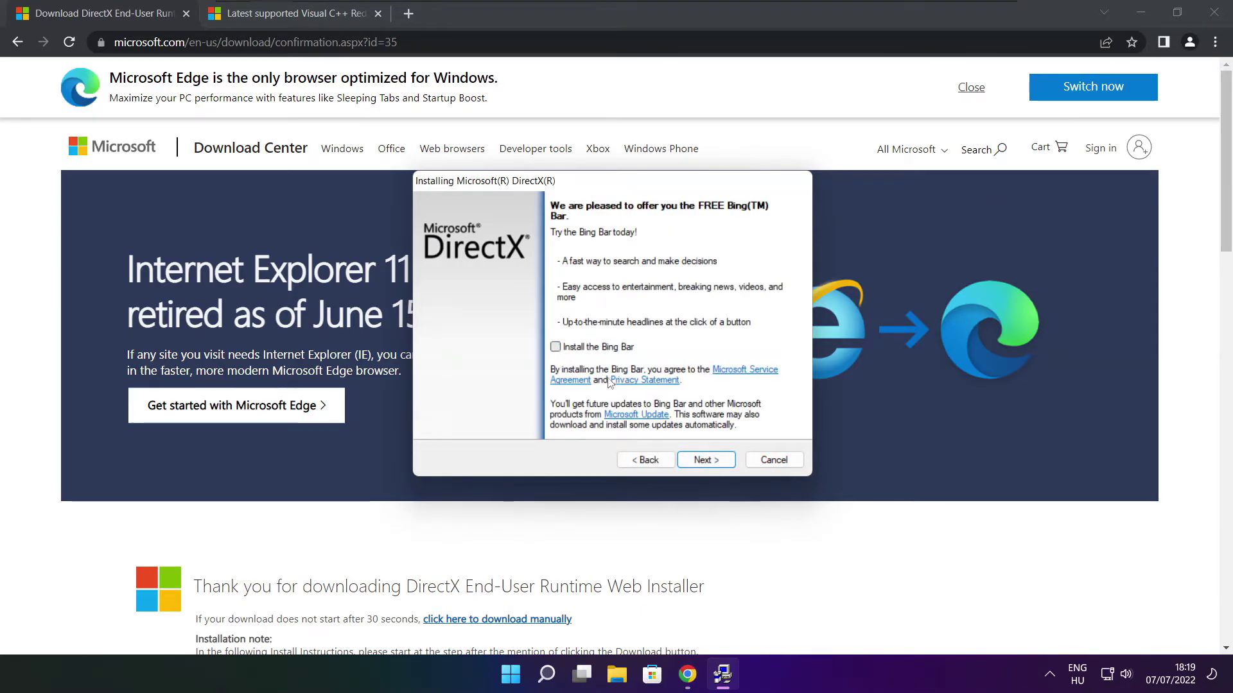
left_click(718, 465)
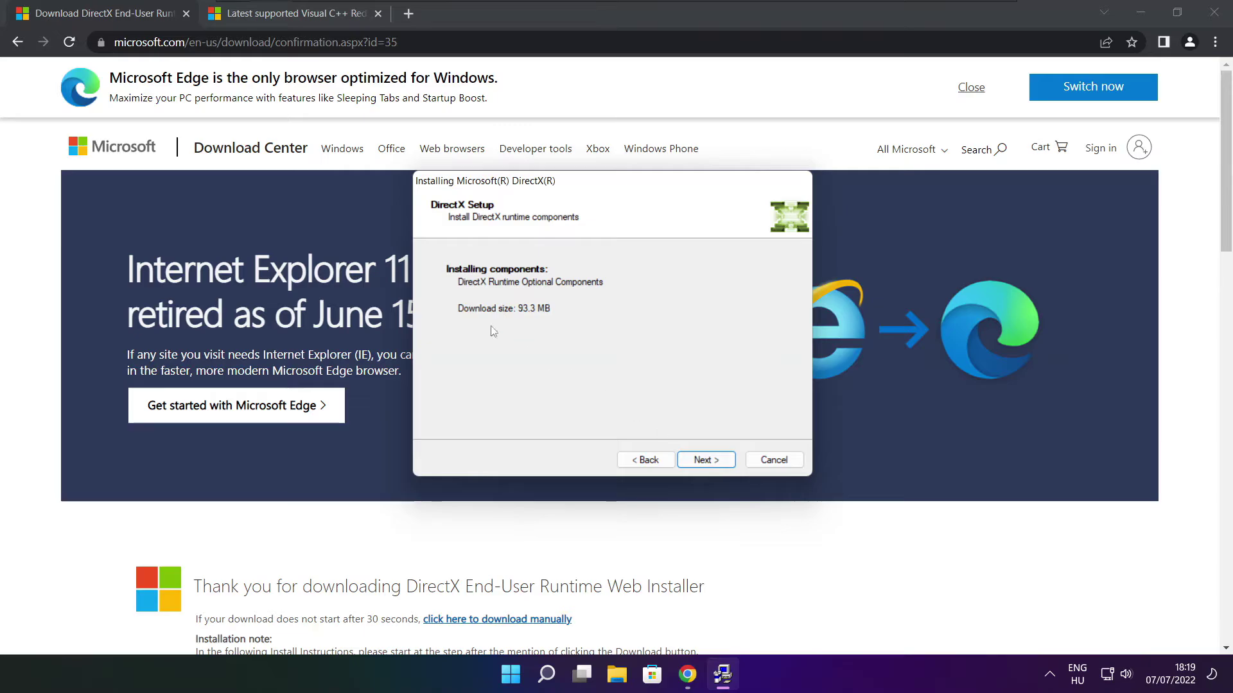
left_click(706, 460)
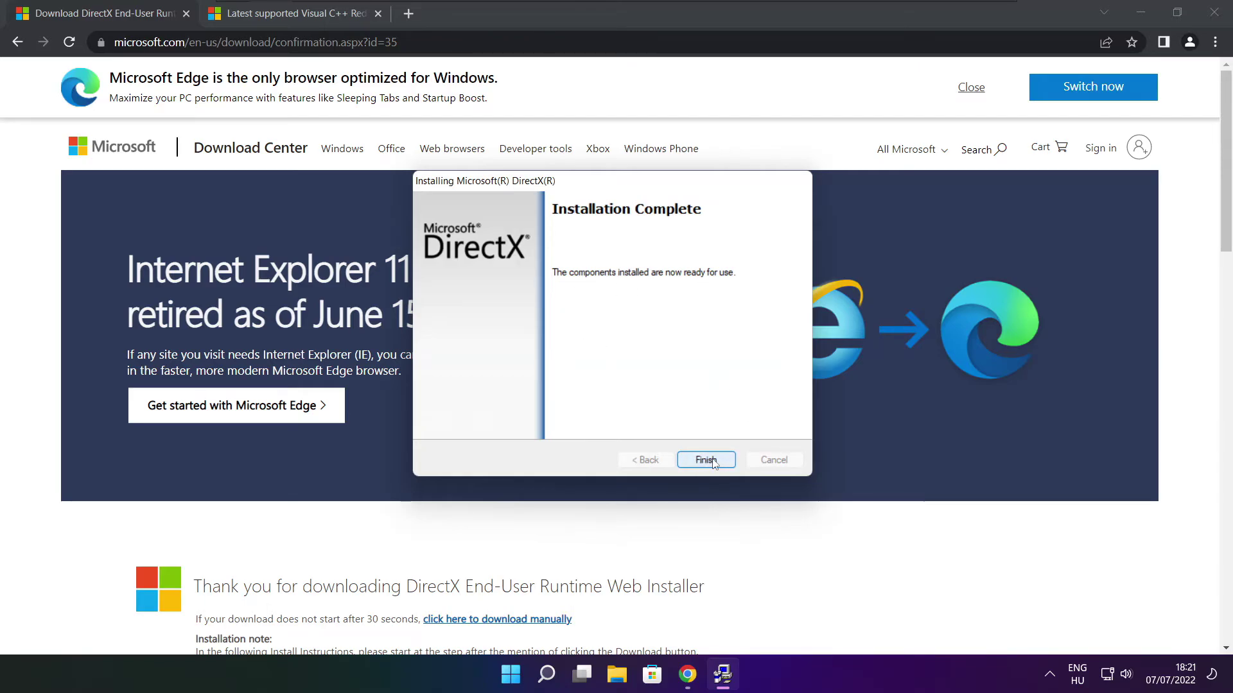
left_click(706, 460)
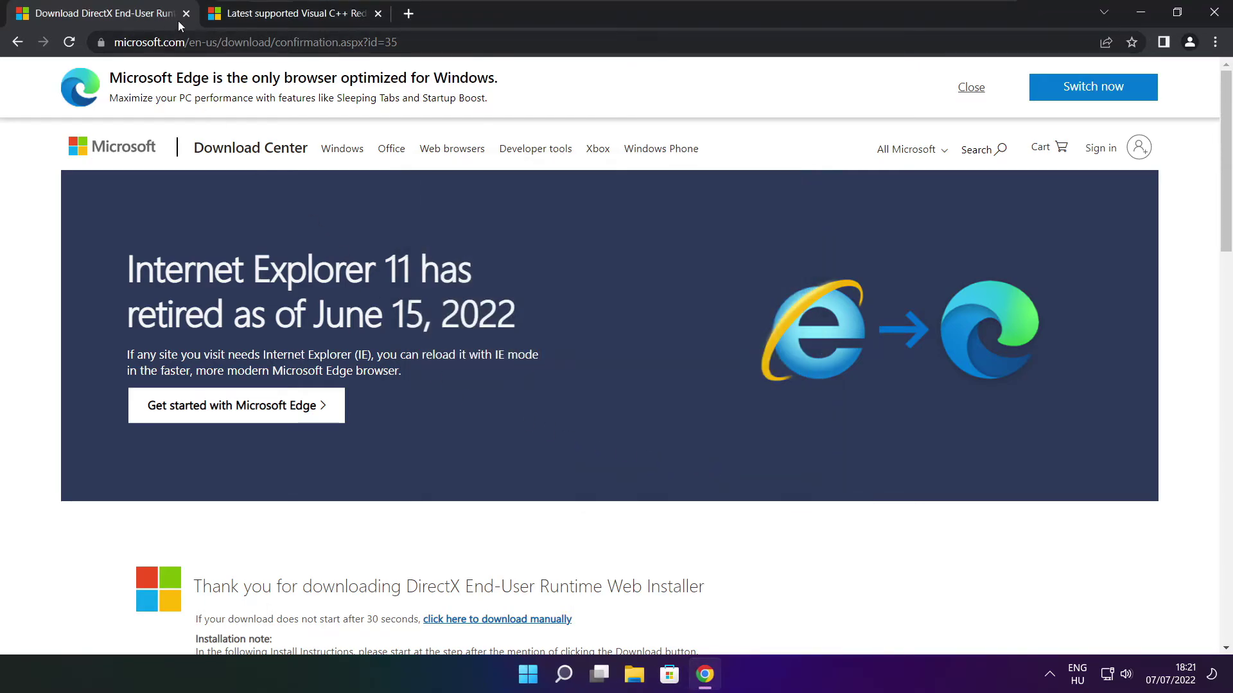